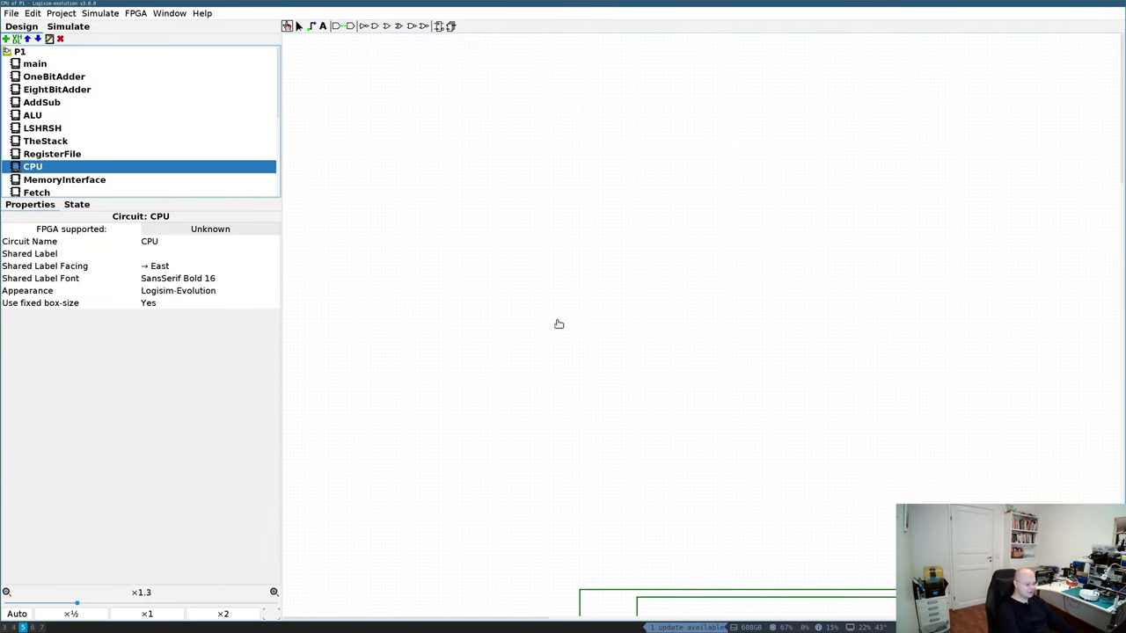
Fit the whole CPU circuit in view and select its ALU block.
{"action": "left_click", "coordinate": [14, 615]}
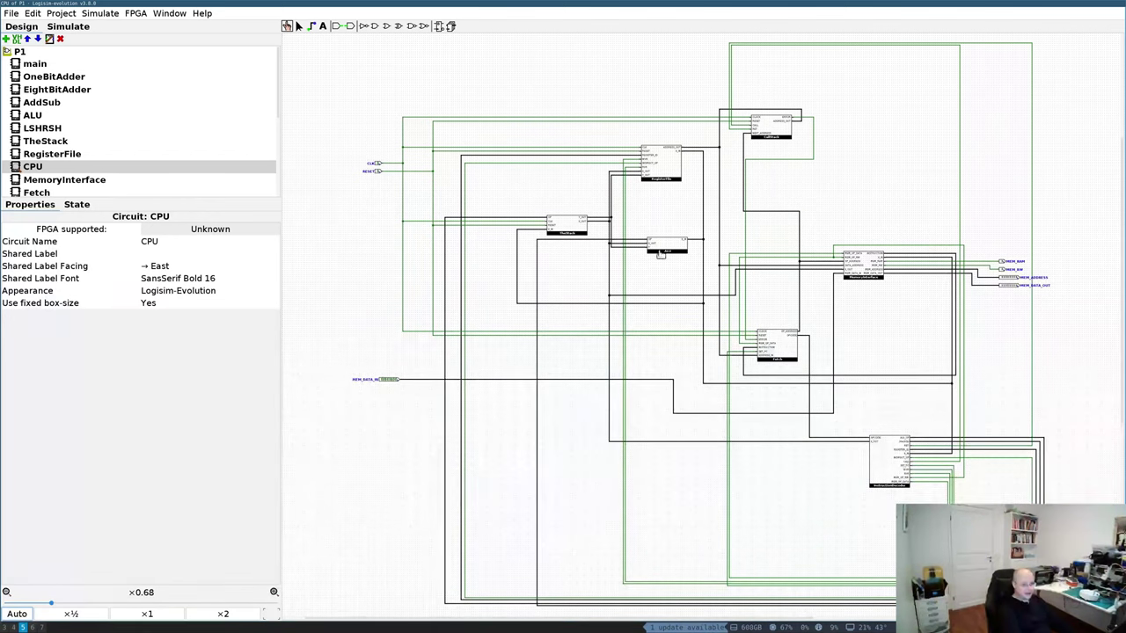
{"action": "left_click", "coordinate": [668, 245]}
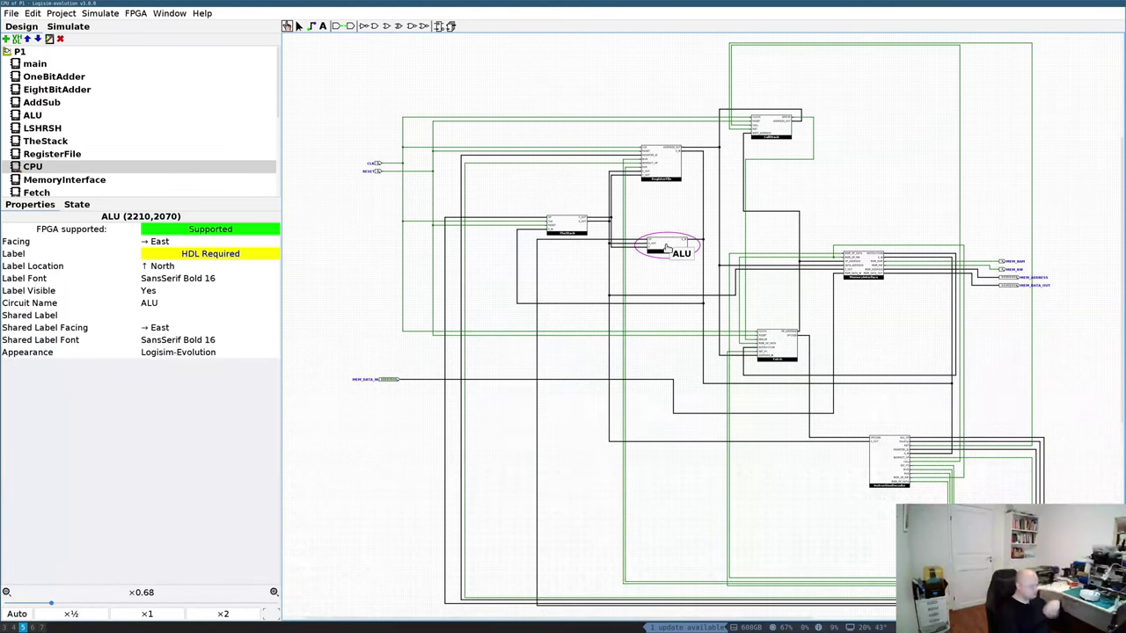
Switch to the KiCad Schematic Editor and examine the ALU root sheet, the EightBitAdder sheet and the FourBitAdder sheets.
{"action": "left_click", "coordinate": [42, 627]}
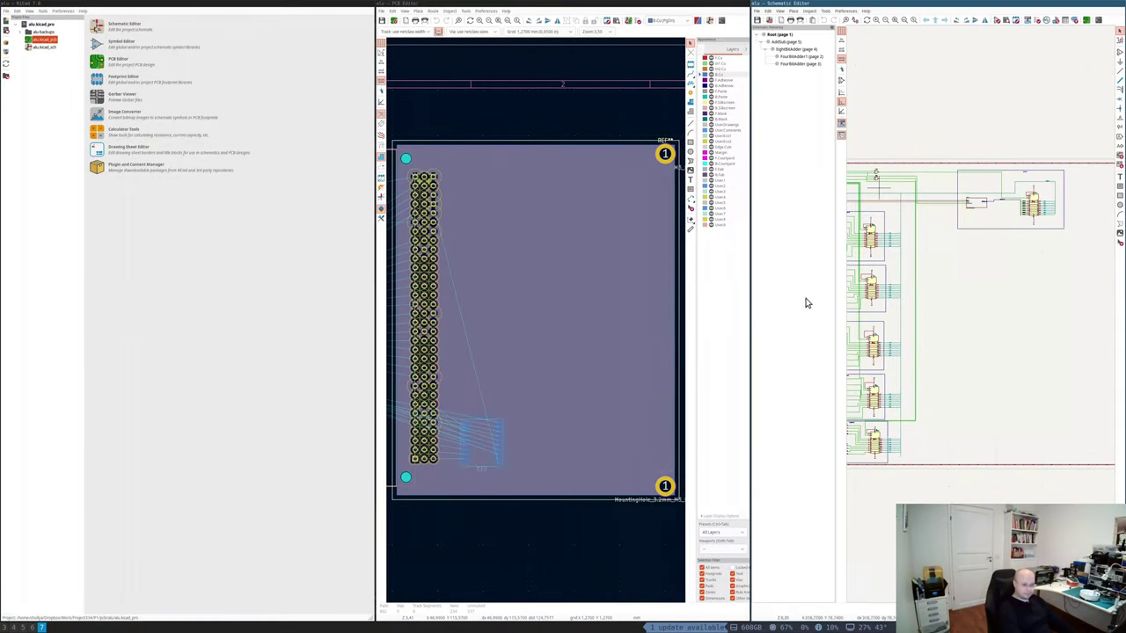
{"action": "key", "text": "super+f"}
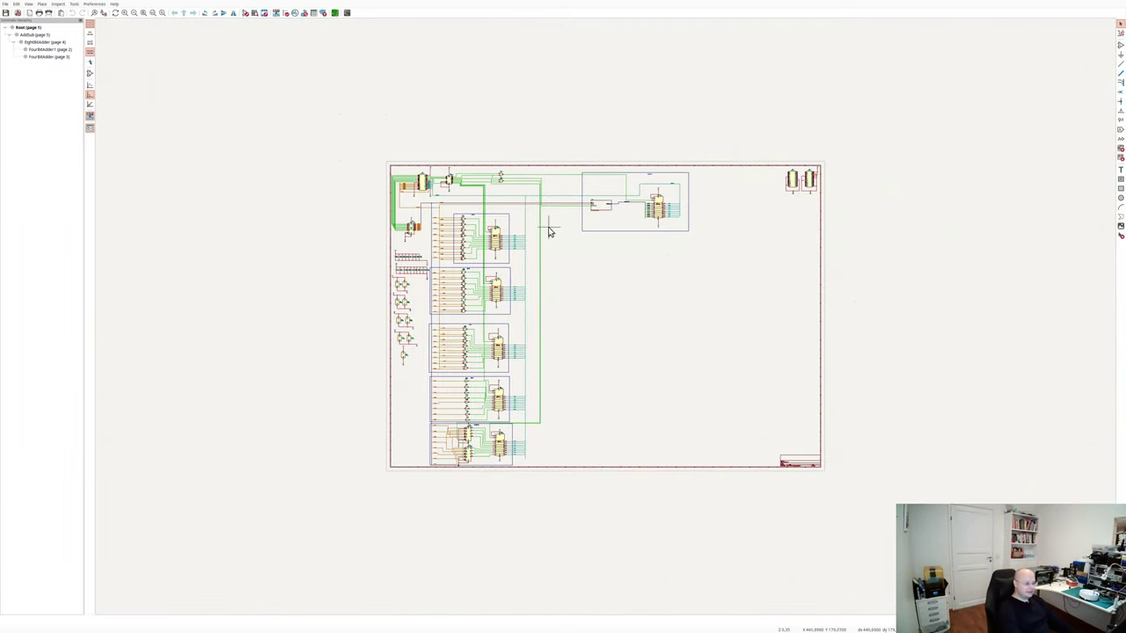
{"action": "scroll", "coordinate": [549, 232], "scroll_direction": "up", "scroll_amount": 2}
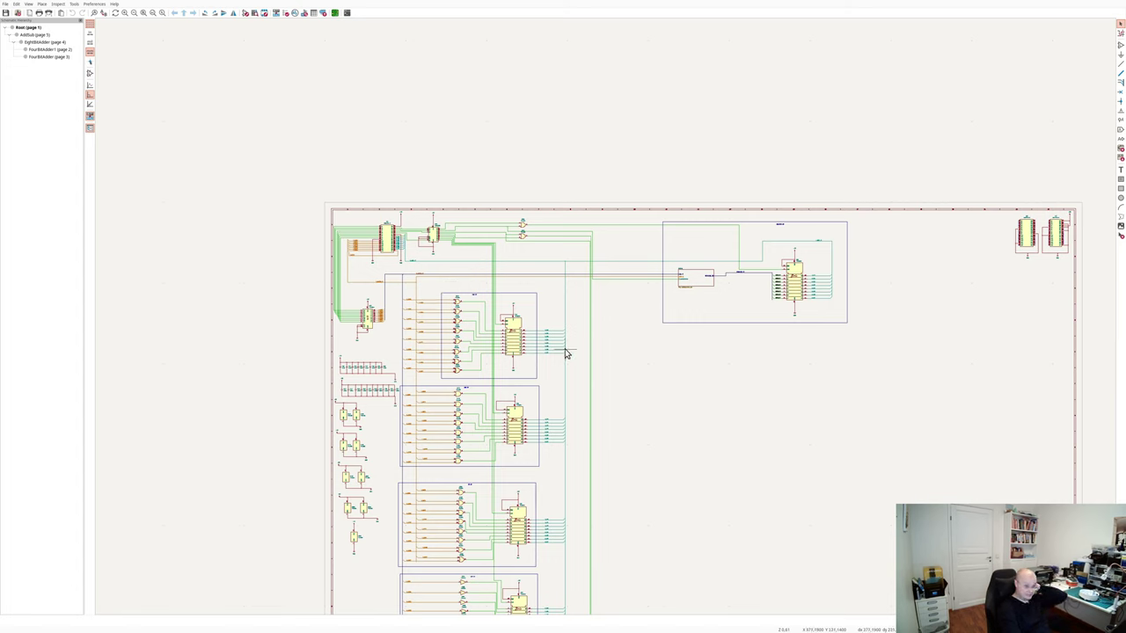
{"action": "scroll", "coordinate": [851, 340], "scroll_direction": "down", "scroll_amount": 1}
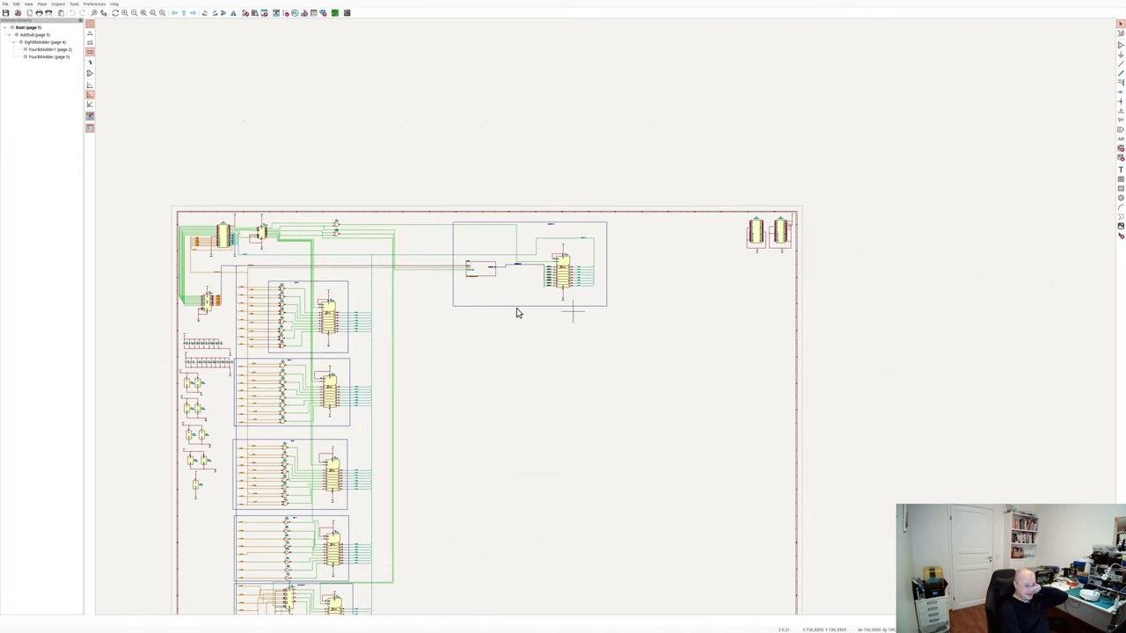
{"action": "left_click", "coordinate": [44, 35]}
{"action": "left_click", "coordinate": [35, 43]}
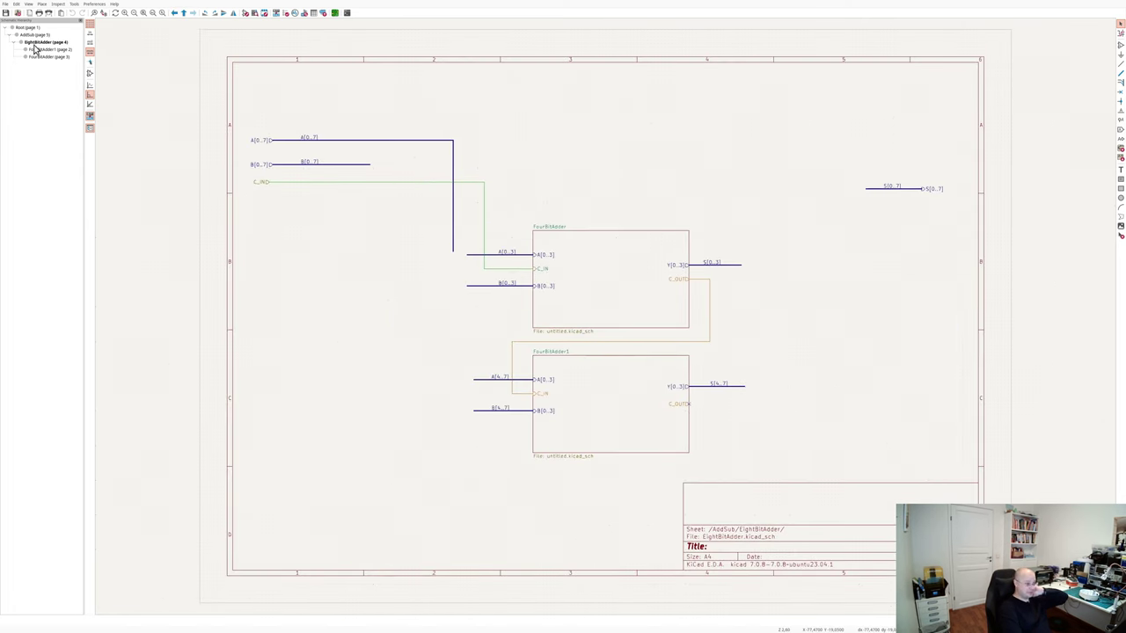
{"action": "left_click", "coordinate": [35, 57]}
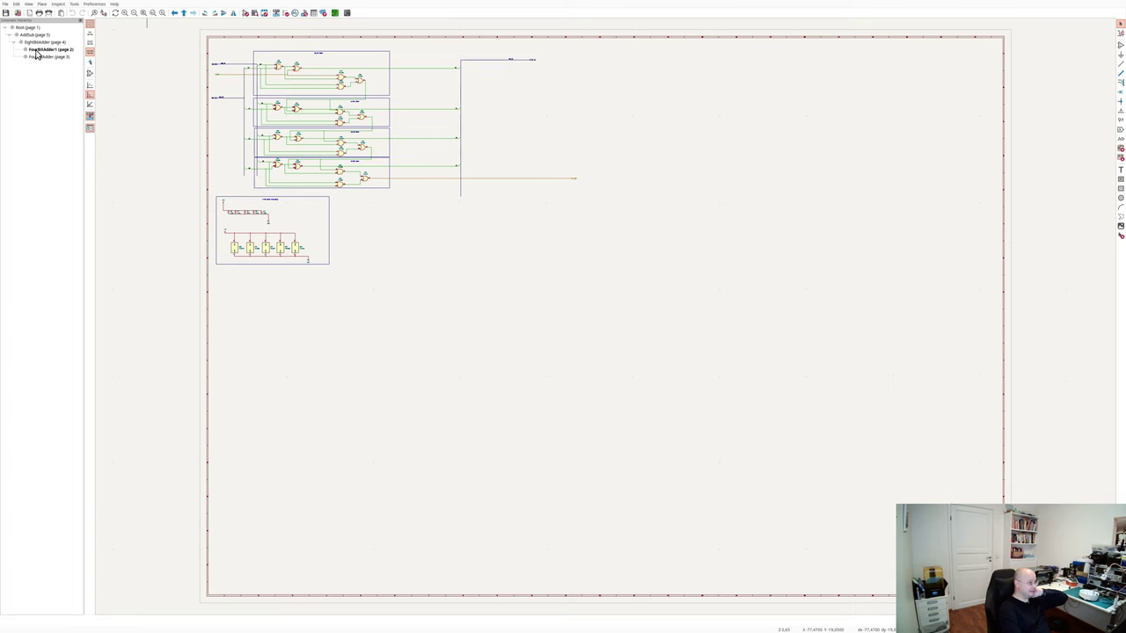
{"action": "left_click", "coordinate": [37, 35]}
{"action": "left_click", "coordinate": [31, 28]}
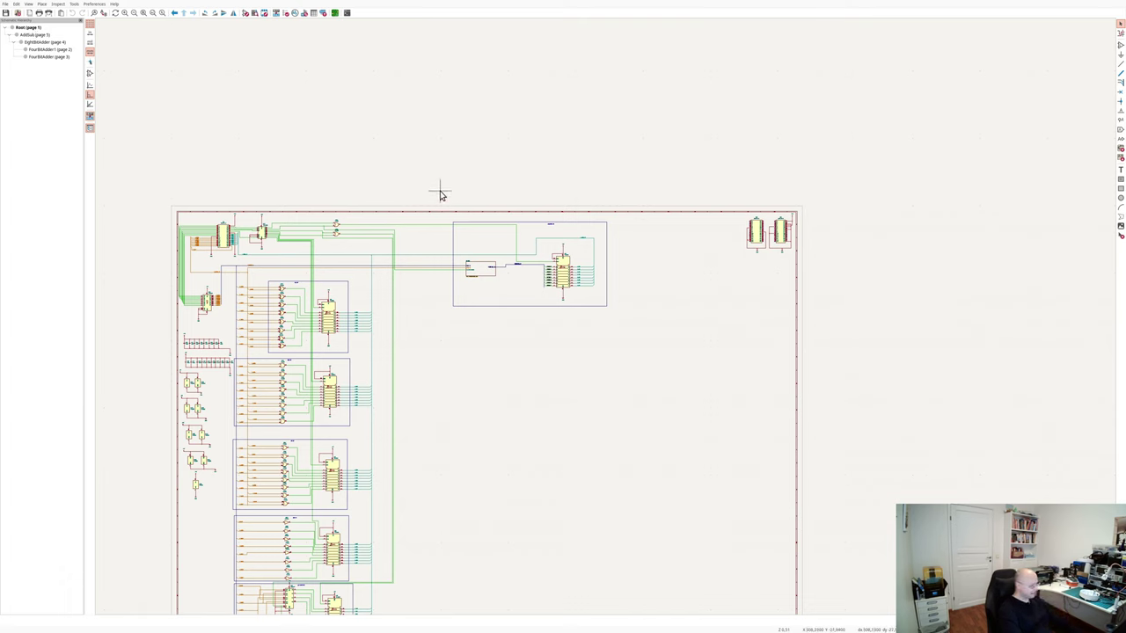
Look at the Logisim CPU circuit and the 74VHC238FT datasheet, and return to the KiCad PCB Editor.
{"action": "key", "text": "super+4"}
{"action": "key", "text": "super+3"}
{"action": "key", "text": "super+5"}
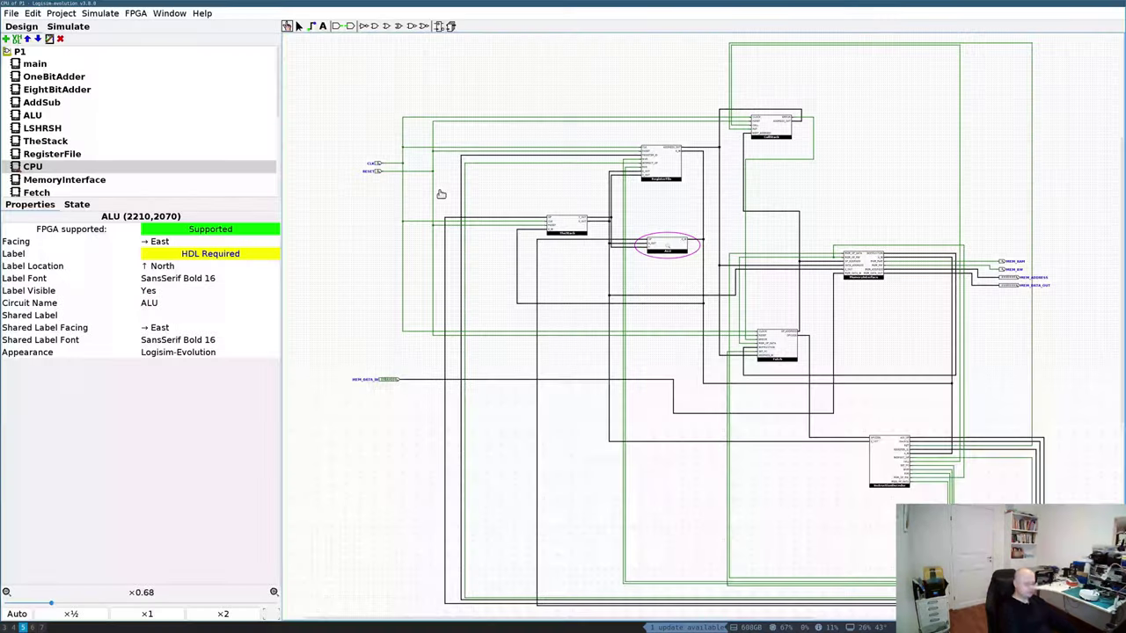
{"action": "key", "text": "super+6"}
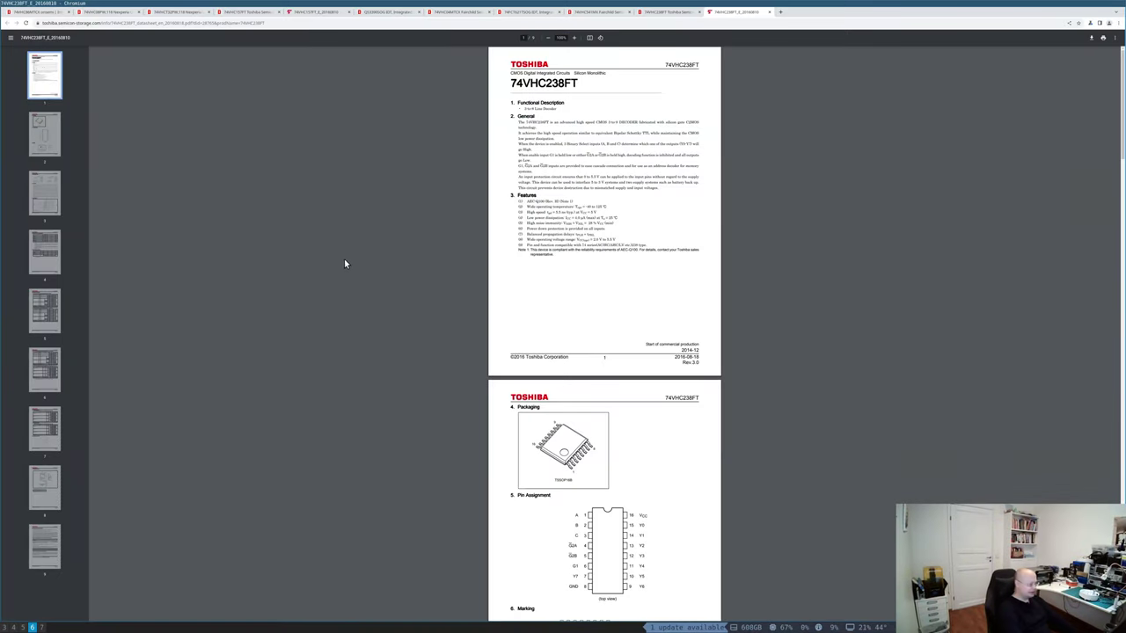
{"action": "key", "text": "alt+Tab"}
{"action": "key", "text": "alt+Tab"}
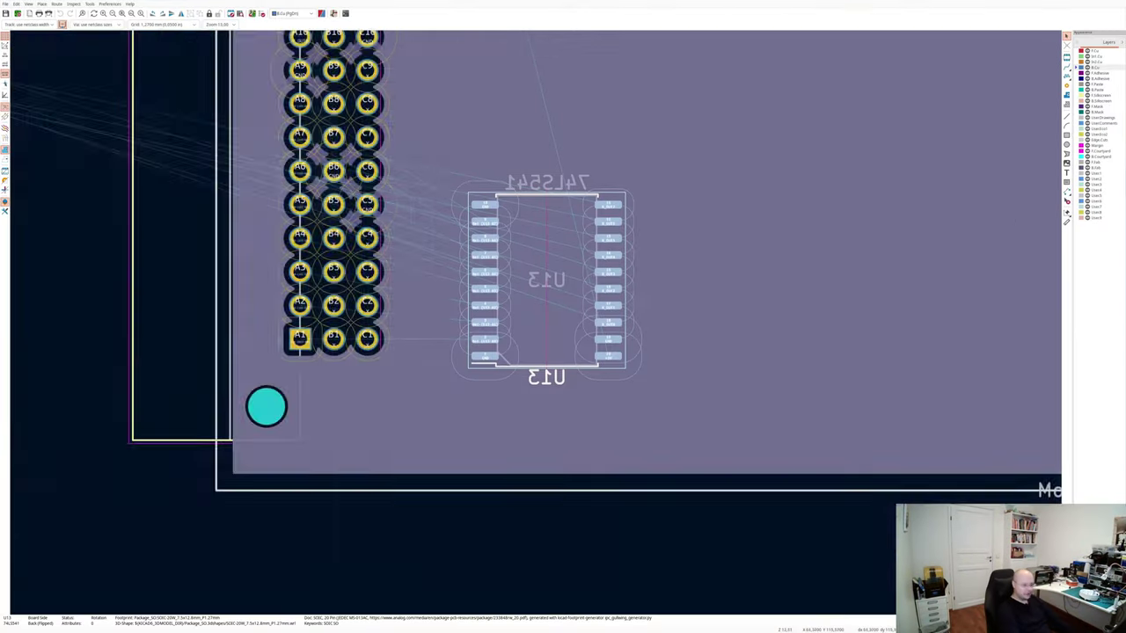
Examine the connections of the 74LS541 buffer U13 in the root schematic.
{"action": "key", "text": "super+f"}
{"action": "scroll", "coordinate": [983, 314], "scroll_direction": "down", "scroll_amount": 3}
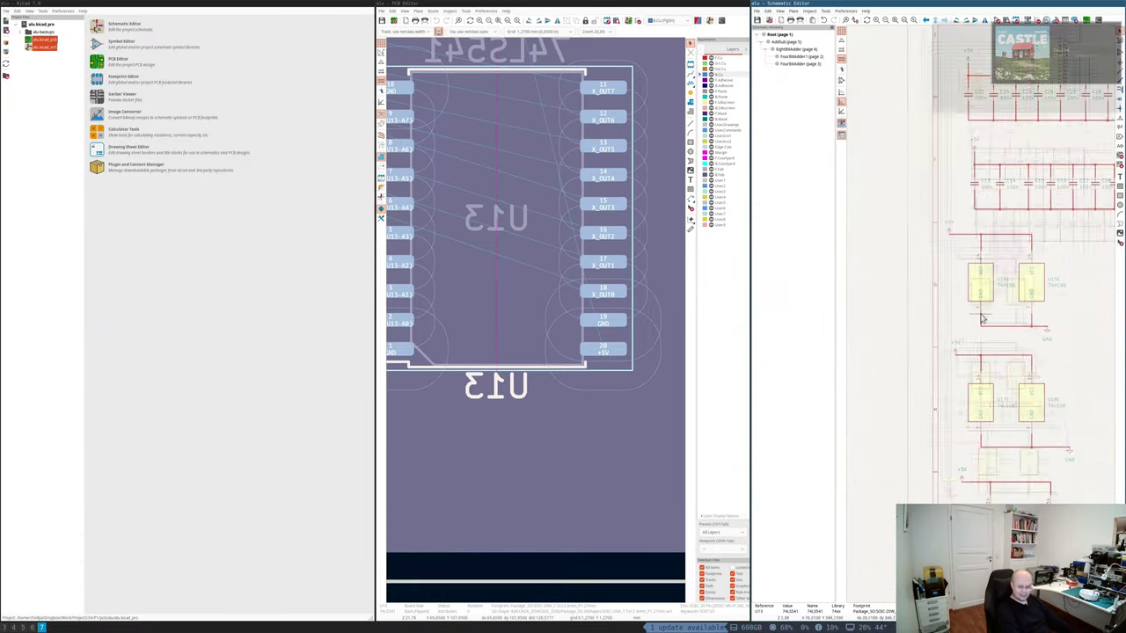
{"action": "scroll", "coordinate": [976, 396], "scroll_direction": "up", "scroll_amount": 3}
{"action": "scroll", "coordinate": [977, 396], "scroll_direction": "down", "scroll_amount": 2}
{"action": "key", "text": "super+f"}
{"action": "scroll", "coordinate": [907, 266], "scroll_direction": "down", "scroll_amount": 4}
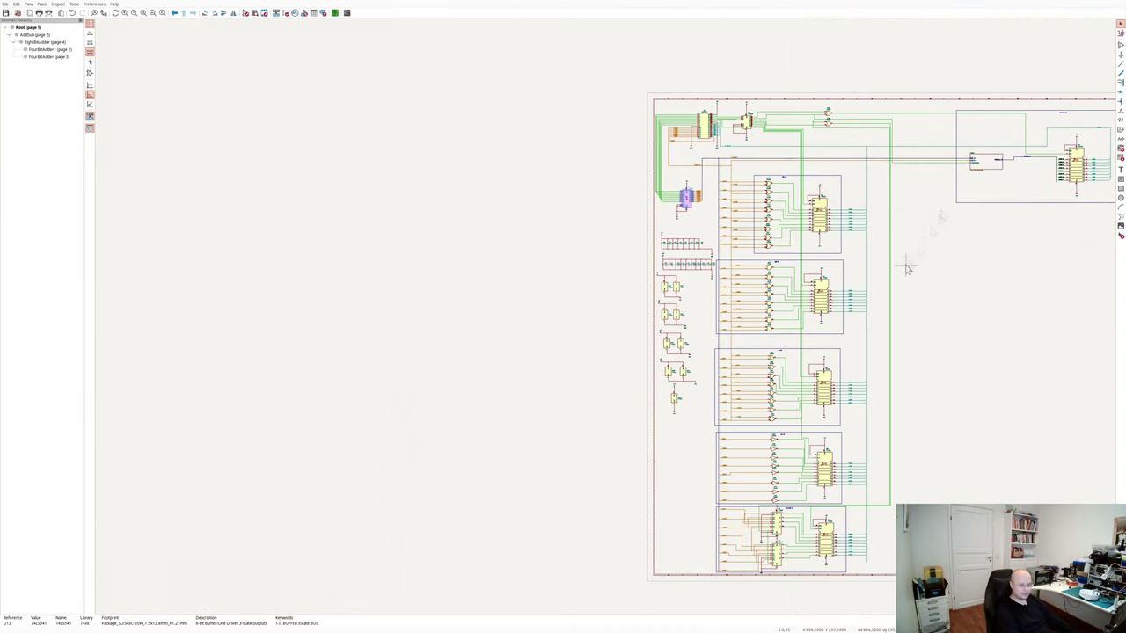
{"action": "scroll", "coordinate": [668, 189], "scroll_direction": "up", "scroll_amount": 5}
{"action": "key", "text": "super+f"}
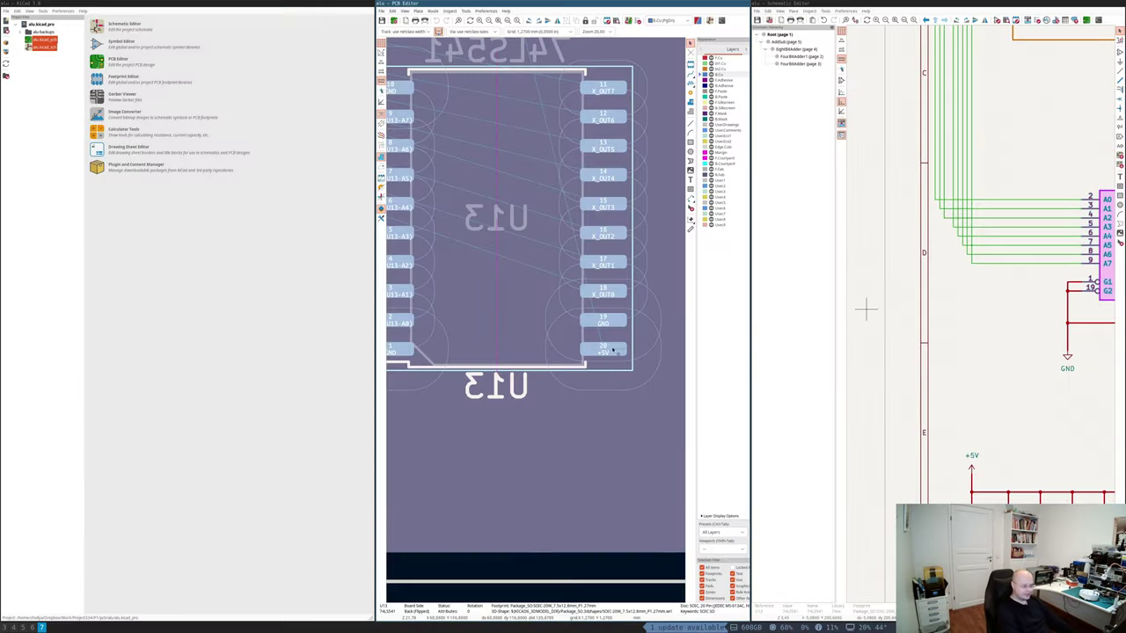
Return to the PCB layout and try to start routing a B.Cu track from U13's lower input pads.
{"action": "key", "text": "super+f"}
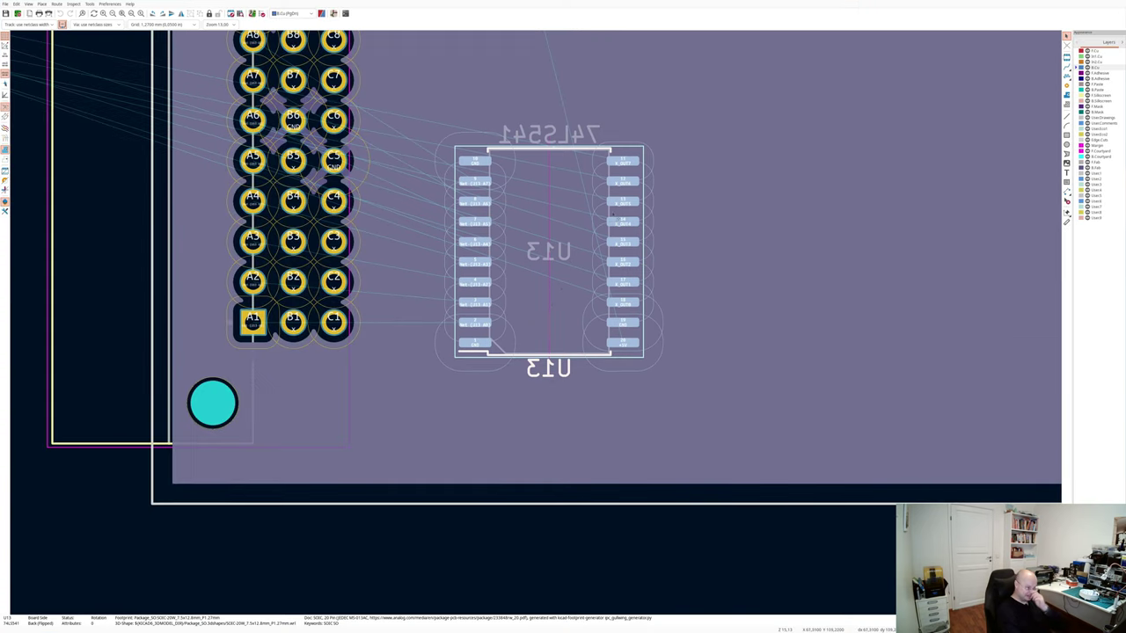
{"action": "left_click", "coordinate": [296, 13]}
{"action": "left_click", "coordinate": [291, 40]}
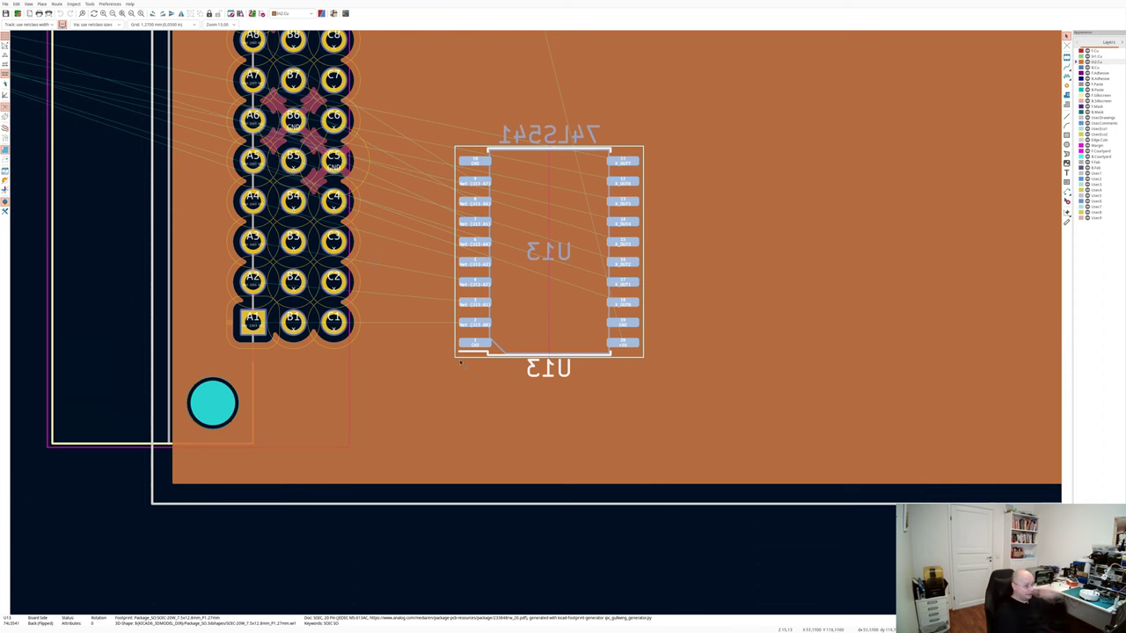
{"action": "key", "text": "x"}
{"action": "key", "text": "Escape"}
{"action": "key", "text": "Page_Down"}
{"action": "scroll", "coordinate": [457, 277], "scroll_direction": "up", "scroll_amount": 4}
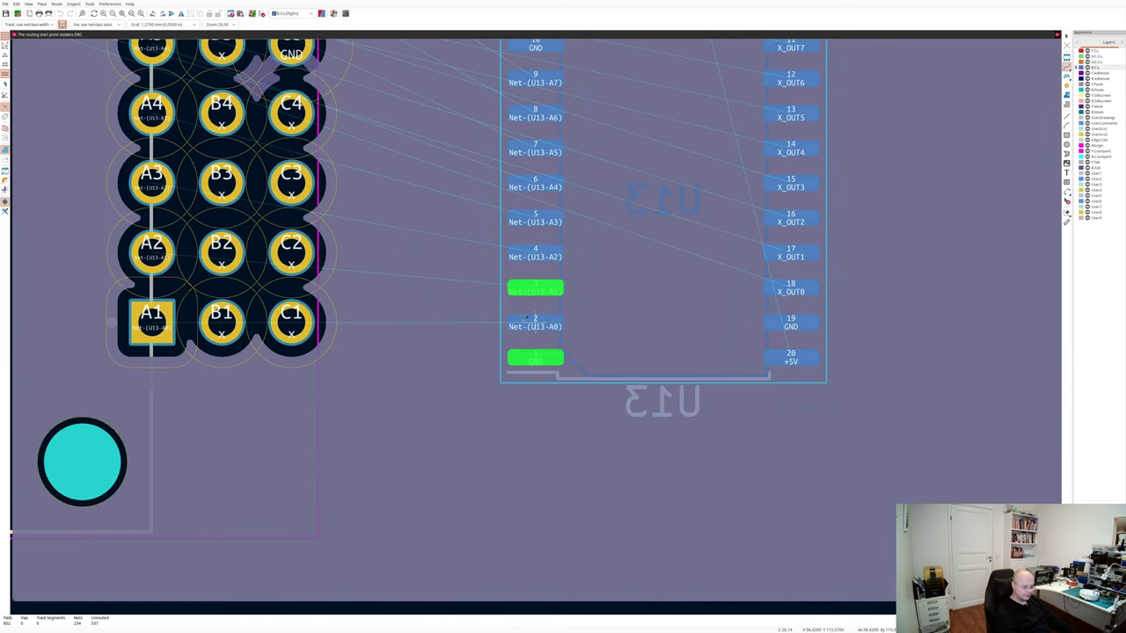
Lower the clearances of the IN and OUT net classes in the board's design rules.
{"action": "left_click", "coordinate": [6, 3]}
{"action": "left_click", "coordinate": [21, 77]}
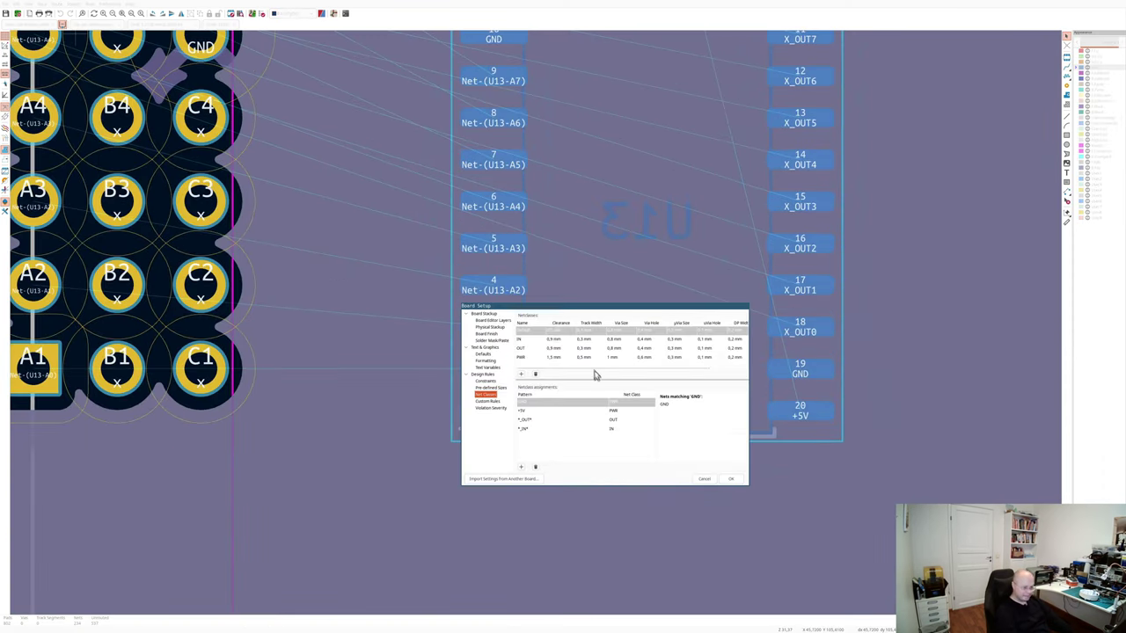
{"action": "left_click", "coordinate": [731, 478]}
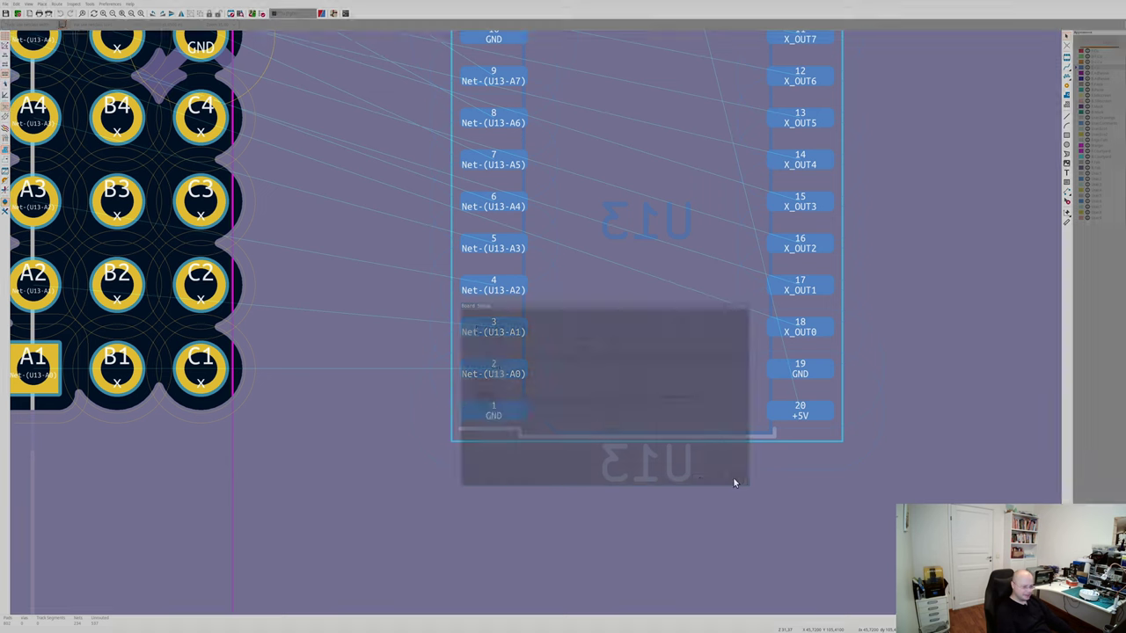
{"action": "left_click", "coordinate": [5, 3]}
{"action": "left_click", "coordinate": [22, 76]}
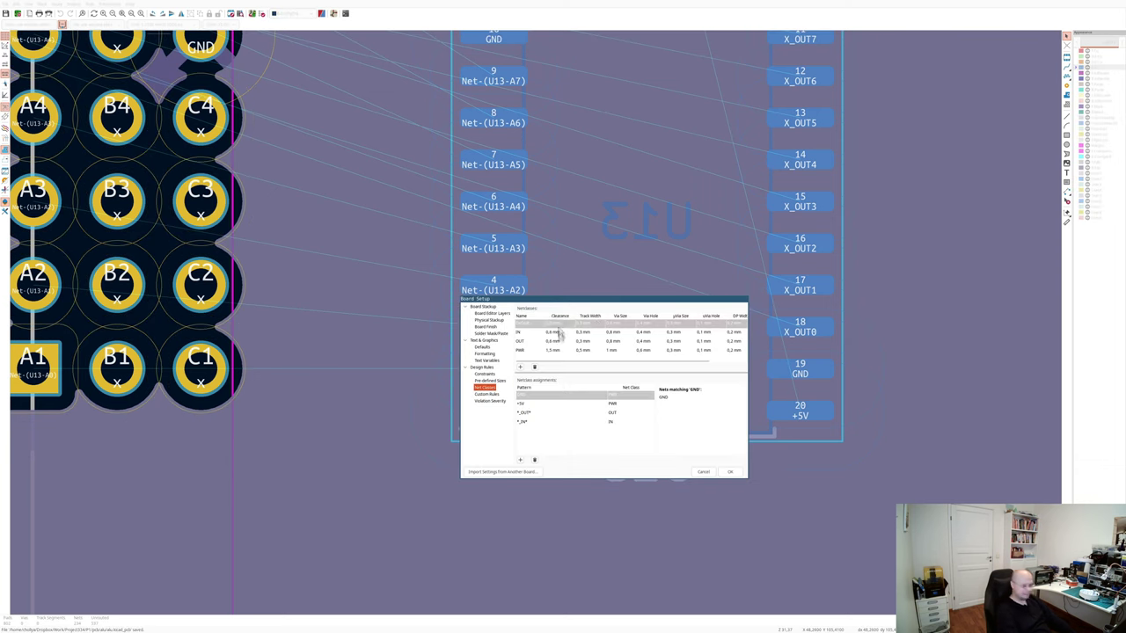
{"action": "left_click", "coordinate": [561, 330]}
{"action": "left_click", "coordinate": [561, 338]}
{"action": "left_click", "coordinate": [730, 471]}
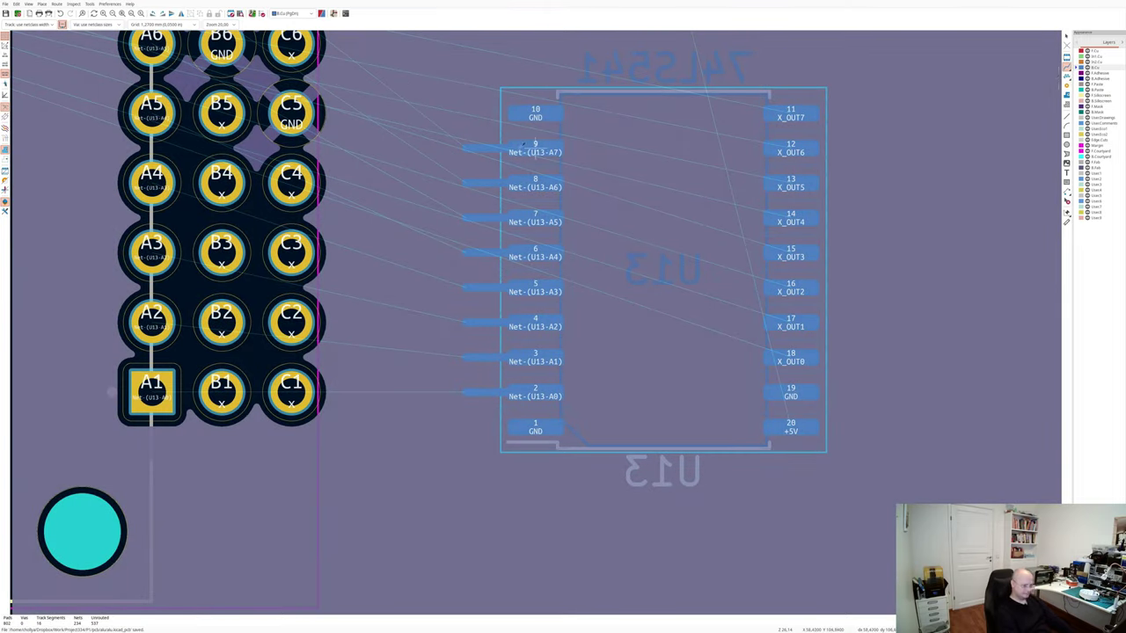
Place vias at the outer ends of the short fan-out tracks from U13's input pads 2 to 9.
{"action": "left_click", "coordinate": [1066, 86]}
{"action": "left_click", "coordinate": [466, 148]}
{"action": "left_click", "coordinate": [465, 183]}
{"action": "left_click", "coordinate": [465, 217]}
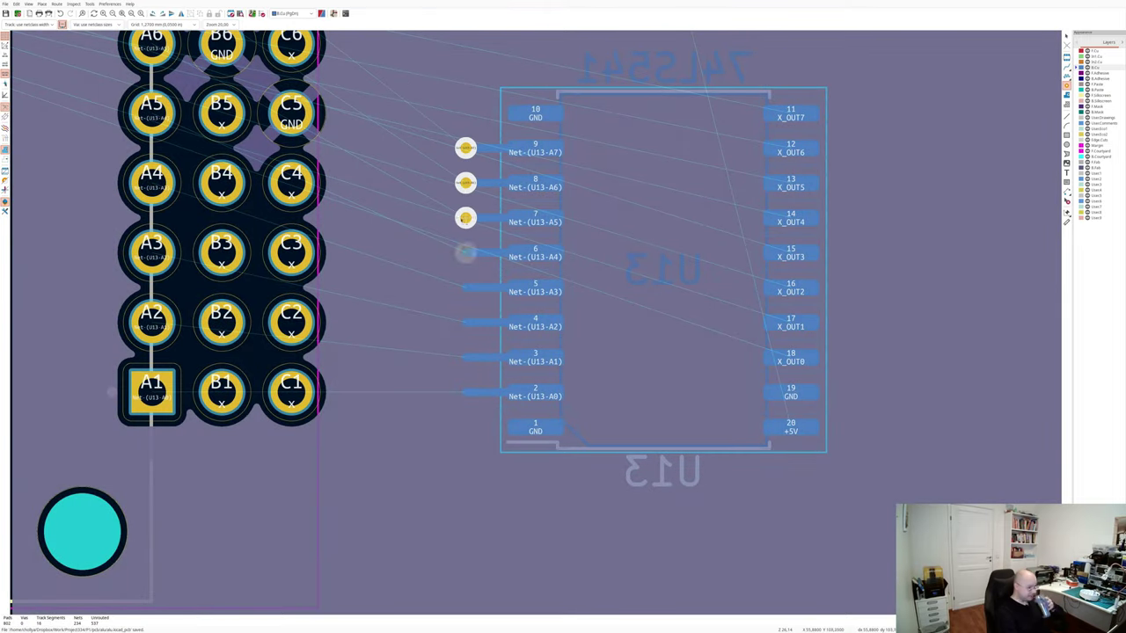
{"action": "left_click", "coordinate": [466, 252]}
{"action": "left_click", "coordinate": [465, 288]}
{"action": "left_click", "coordinate": [465, 322]}
{"action": "left_click", "coordinate": [465, 357]}
Route In2.Cu tracks from connector pads A1, A2 and A3 to U13's matching input vias, adjusting the bends.
{"action": "left_click", "coordinate": [285, 13]}
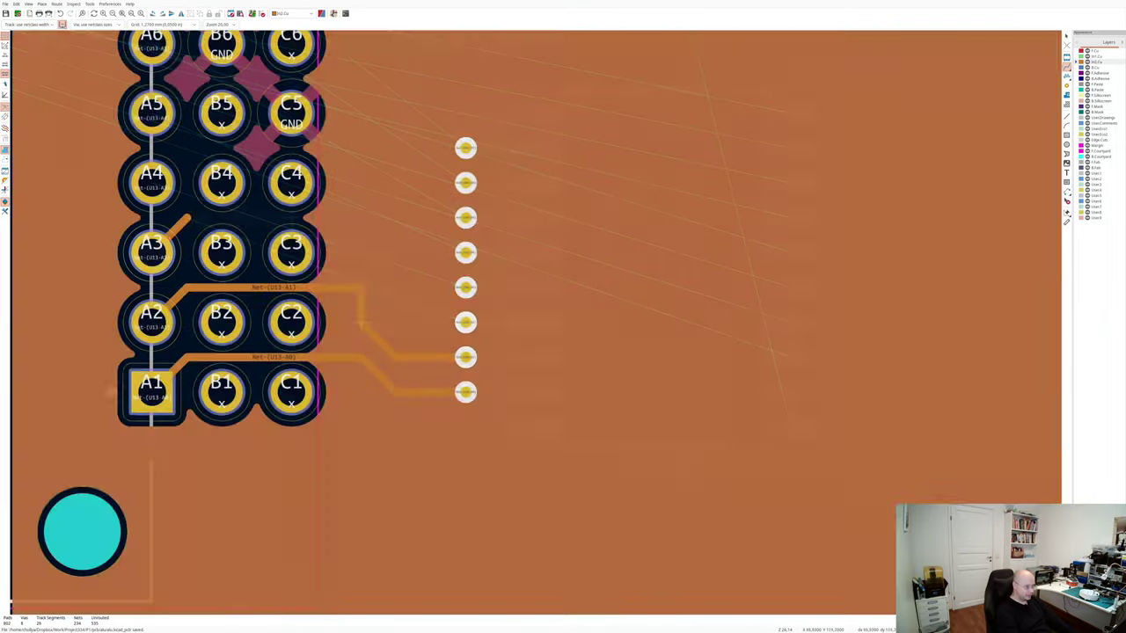
{"action": "key", "text": "d"}
{"action": "left_click", "coordinate": [331, 292]}
{"action": "left_click", "coordinate": [187, 218]}
{"action": "left_click", "coordinate": [465, 322]}
{"action": "left_click", "coordinate": [152, 183]}
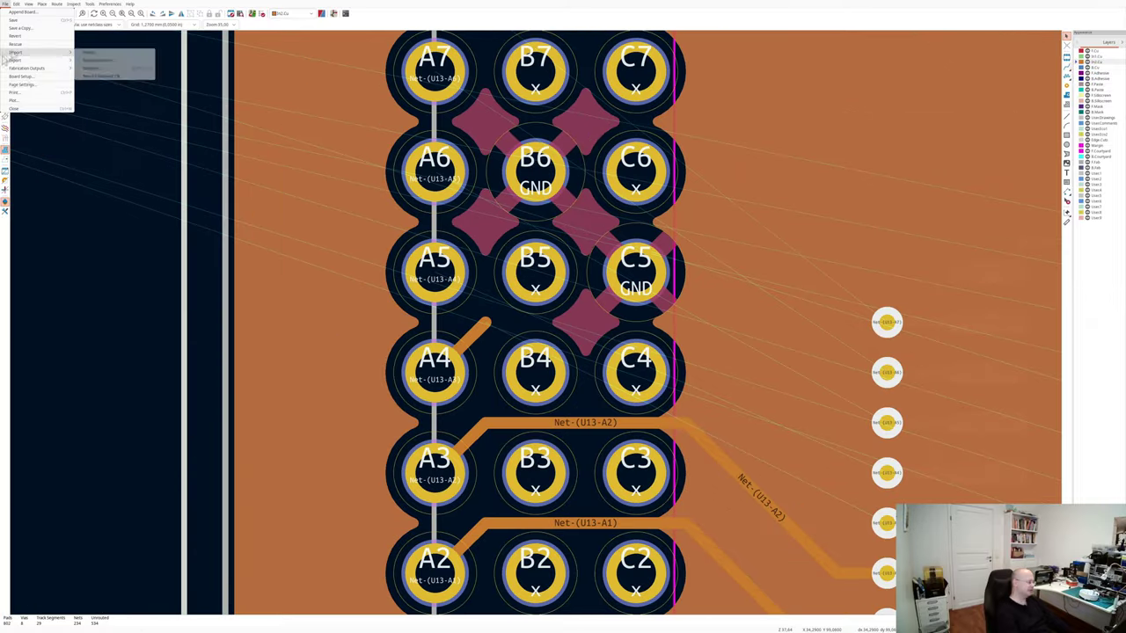
{"action": "left_click", "coordinate": [36, 84]}
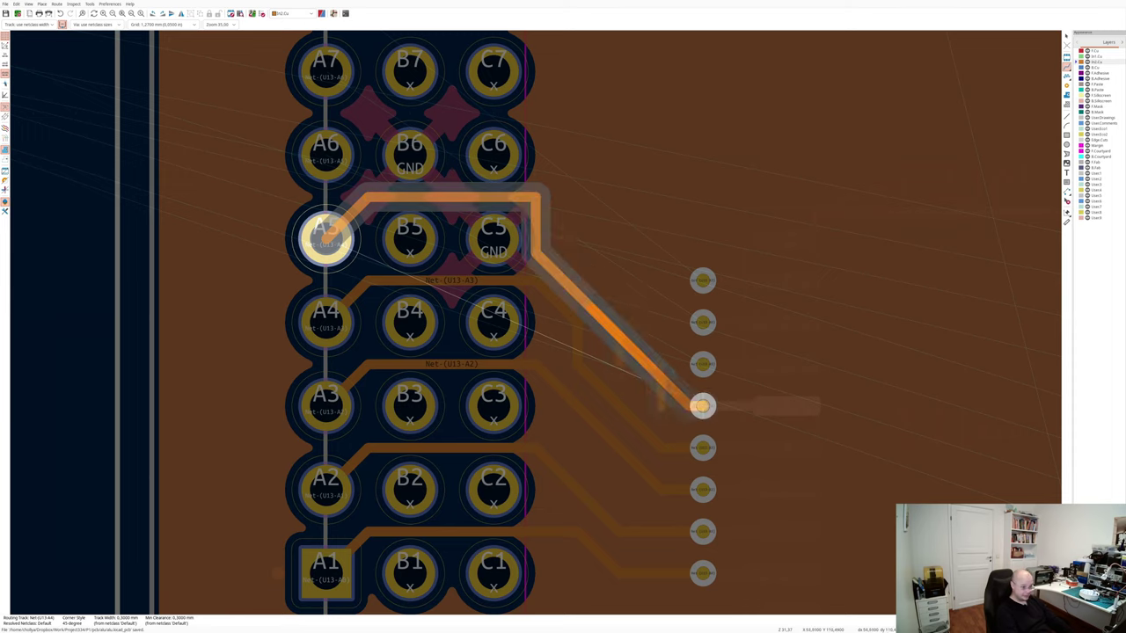
Route connector pads A5 and A6 to their U13 input vias on In2.Cu and reshape the bends of the neighbouring tracks.
{"action": "left_click", "coordinate": [702, 405]}
{"action": "left_click_drag", "start_coordinate": [535, 246], "coordinate": [541, 231]}
{"action": "left_click_drag", "start_coordinate": [577, 281], "coordinate": [557, 303]}
{"action": "left_click_drag", "start_coordinate": [534, 246], "coordinate": [577, 246]}
{"action": "left_click_drag", "start_coordinate": [563, 209], "coordinate": [571, 261]}
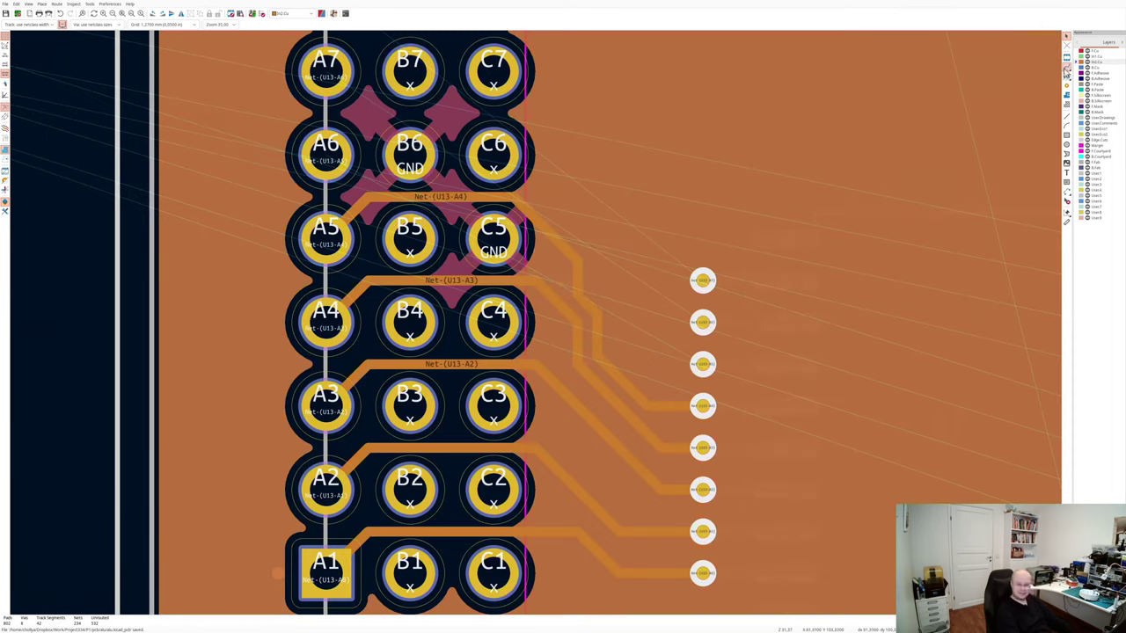
{"action": "left_click", "coordinate": [322, 151]}
{"action": "left_click", "coordinate": [701, 364]}
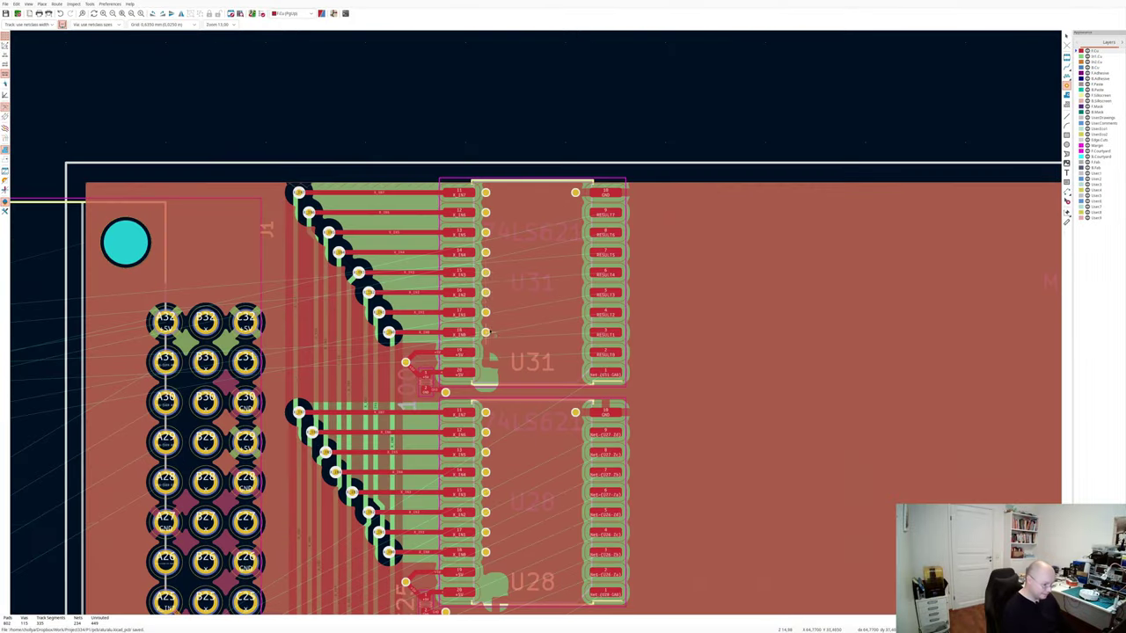
Delete the long GND track running beneath U13 and place vias along the inner side of its input pads.
{"action": "scroll", "coordinate": [535, 293], "scroll_direction": "down", "scroll_amount": 2}
{"action": "scroll", "coordinate": [535, 322], "scroll_direction": "down", "scroll_amount": 4}
{"action": "scroll", "coordinate": [572, 496], "scroll_direction": "up", "scroll_amount": 3}
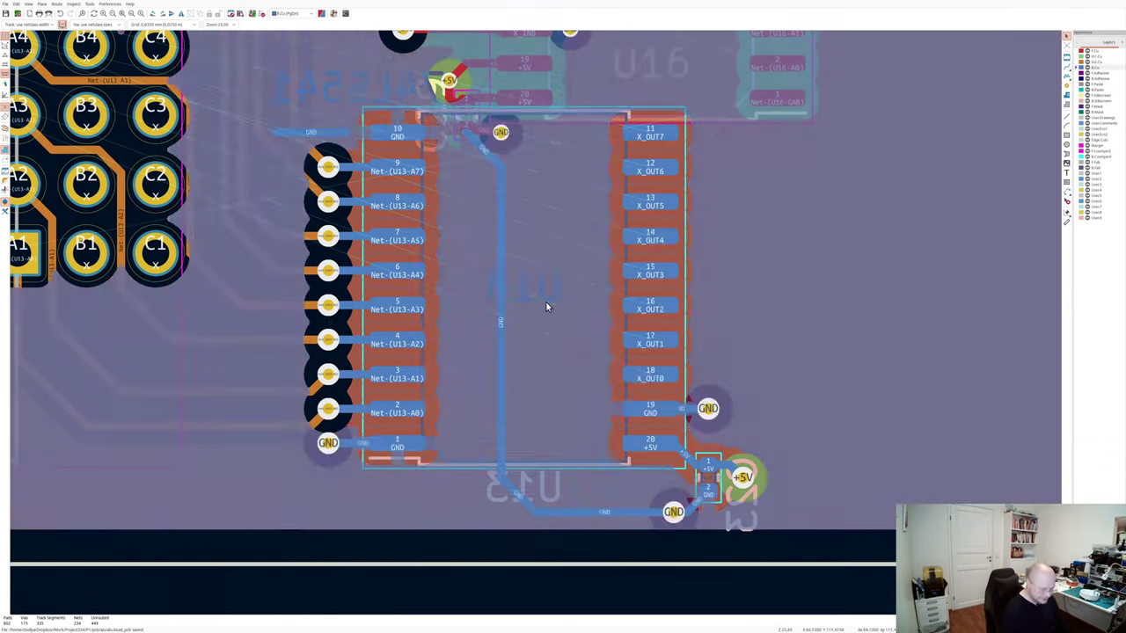
{"action": "left_click", "coordinate": [499, 176]}
{"action": "key", "text": "Delete"}
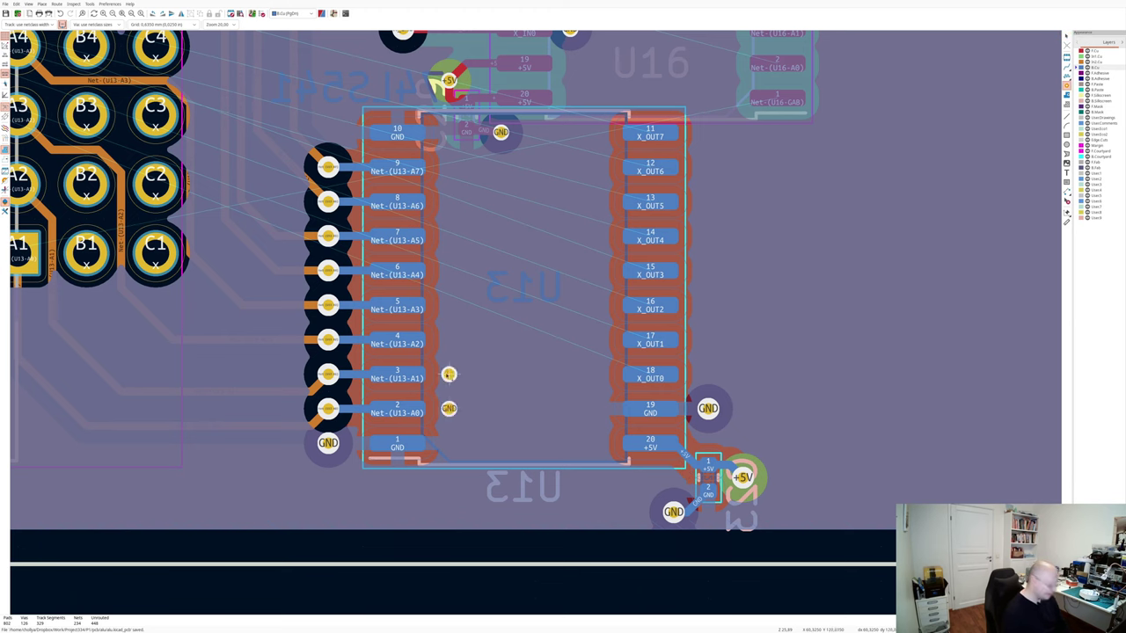
{"action": "left_click", "coordinate": [455, 243]}
Examine the logic operation and shift blocks and their output buffers in the ALU root schematic.
{"action": "scroll", "coordinate": [455, 243], "scroll_direction": "down", "scroll_amount": 7}
{"action": "key", "text": "alt+Tab"}
{"action": "scroll", "coordinate": [572, 317], "scroll_direction": "down", "scroll_amount": 3}
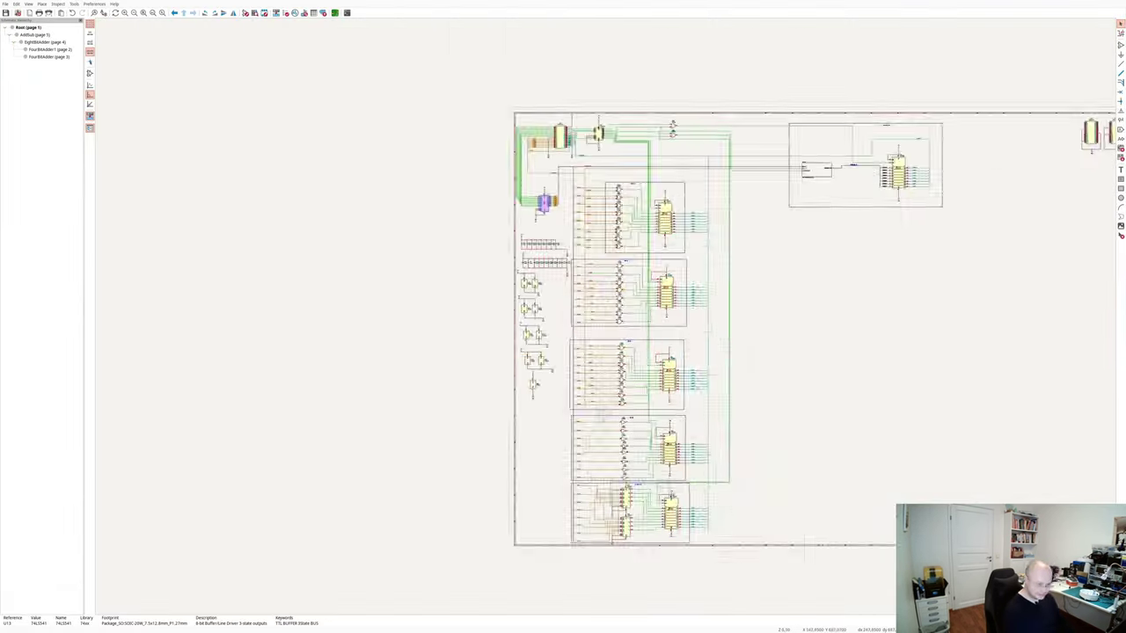
{"action": "scroll", "coordinate": [668, 489], "scroll_direction": "up", "scroll_amount": 5}
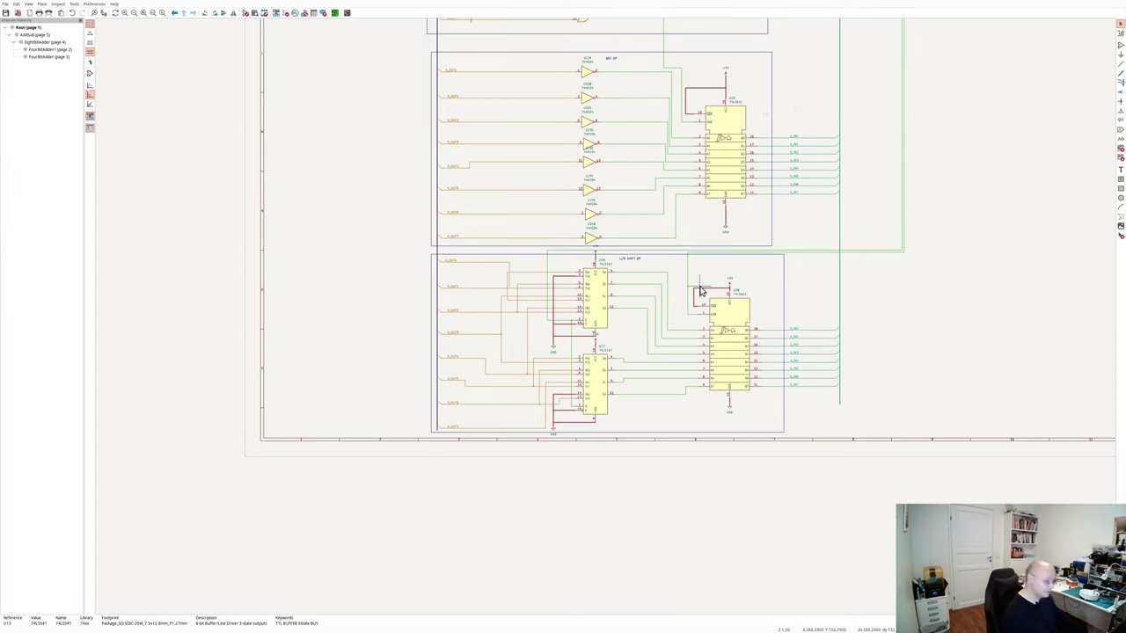
{"action": "scroll", "coordinate": [700, 290], "scroll_direction": "down", "scroll_amount": 5}
{"action": "scroll", "coordinate": [608, 366], "scroll_direction": "up", "scroll_amount": 2}
{"action": "scroll", "coordinate": [607, 251], "scroll_direction": "down", "scroll_amount": 1}
{"action": "left_click_drag", "start_coordinate": [570, 378], "coordinate": [598, 353]}
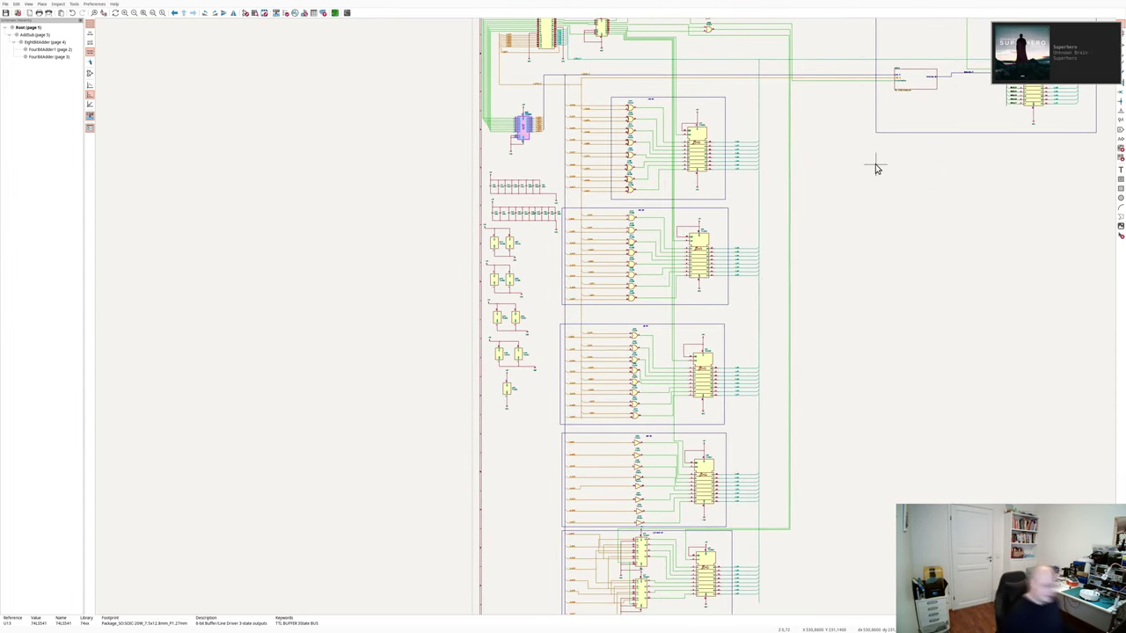
Return to the PCB layout and examine the board area around U13 and the column of buffers beside the connector.
{"action": "key", "text": "alt+Tab"}
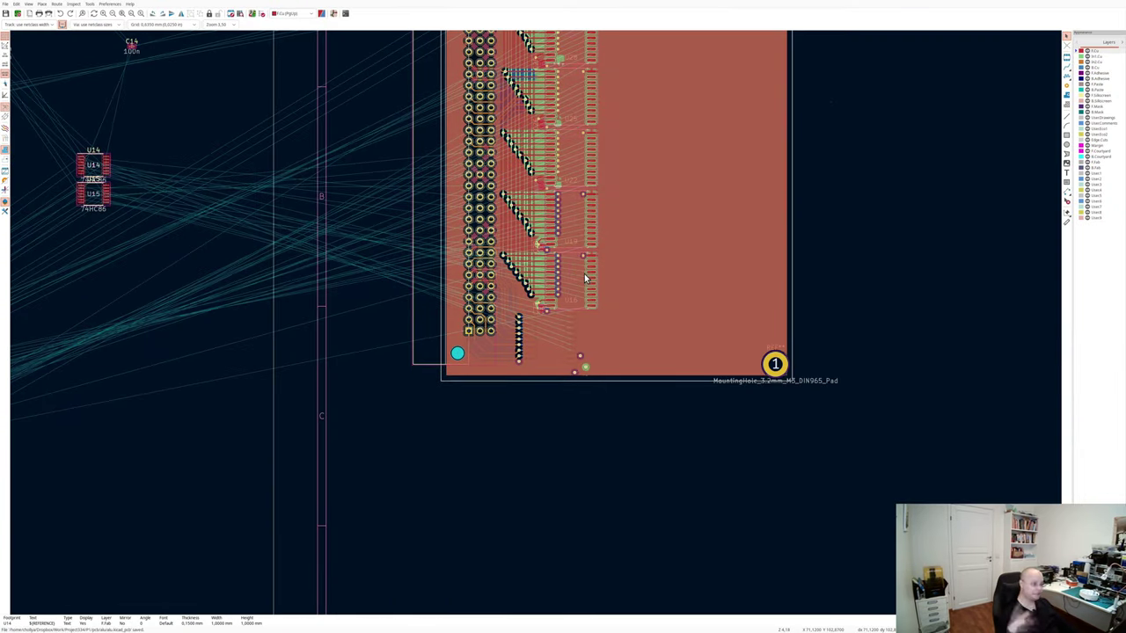
{"action": "scroll", "coordinate": [585, 278], "scroll_direction": "down", "scroll_amount": 3}
{"action": "scroll", "coordinate": [535, 321], "scroll_direction": "up", "scroll_amount": 5}
{"action": "scroll", "coordinate": [535, 321], "scroll_direction": "down", "scroll_amount": 1}
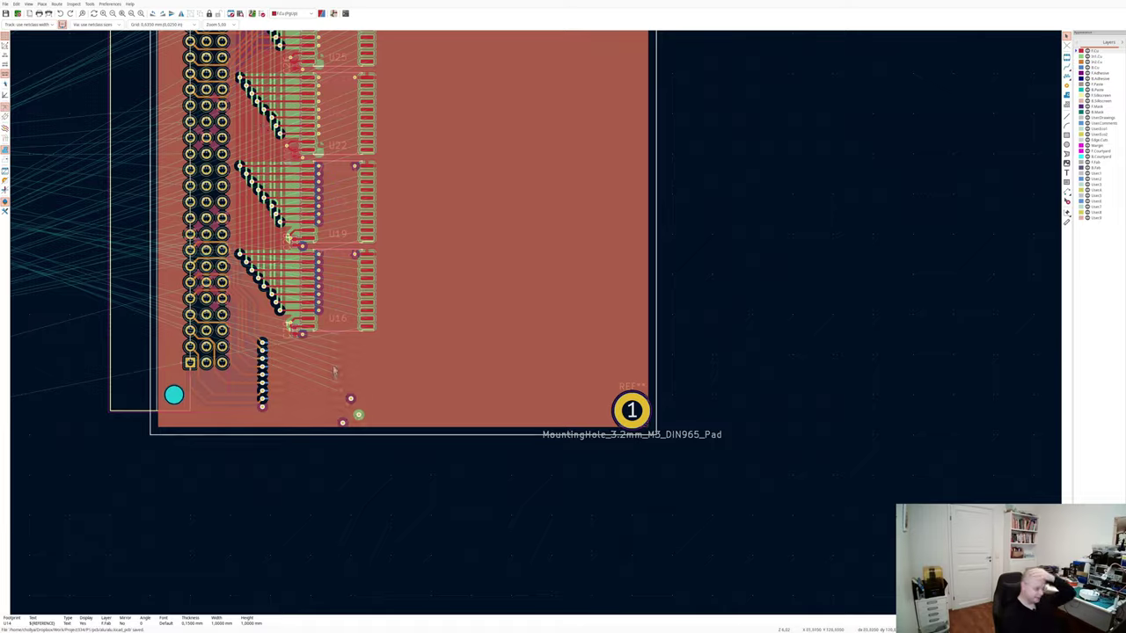
Start routing U13's X_OUT0 pad on B.Cu with a track across the board towards the lower mounting hole.
{"action": "scroll", "coordinate": [372, 395], "scroll_direction": "up", "scroll_amount": 1}
{"action": "scroll", "coordinate": [536, 323], "scroll_direction": "down", "scroll_amount": 1}
{"action": "scroll", "coordinate": [804, 305], "scroll_direction": "down", "scroll_amount": 2}
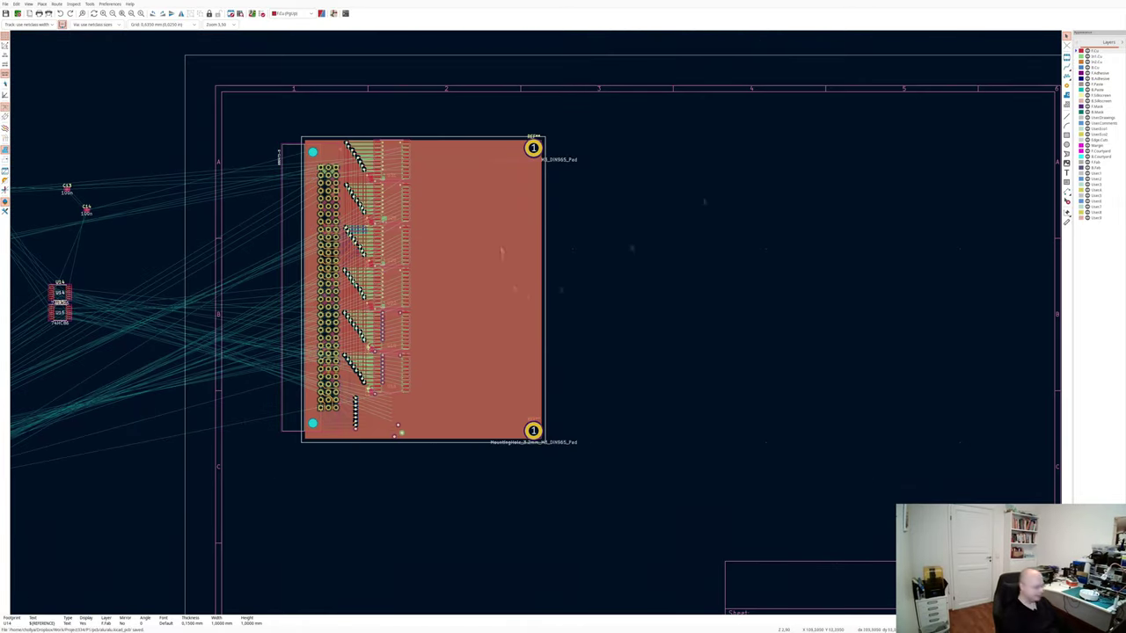
{"action": "key", "text": "Page_Down"}
{"action": "scroll", "coordinate": [413, 417], "scroll_direction": "up", "scroll_amount": 6}
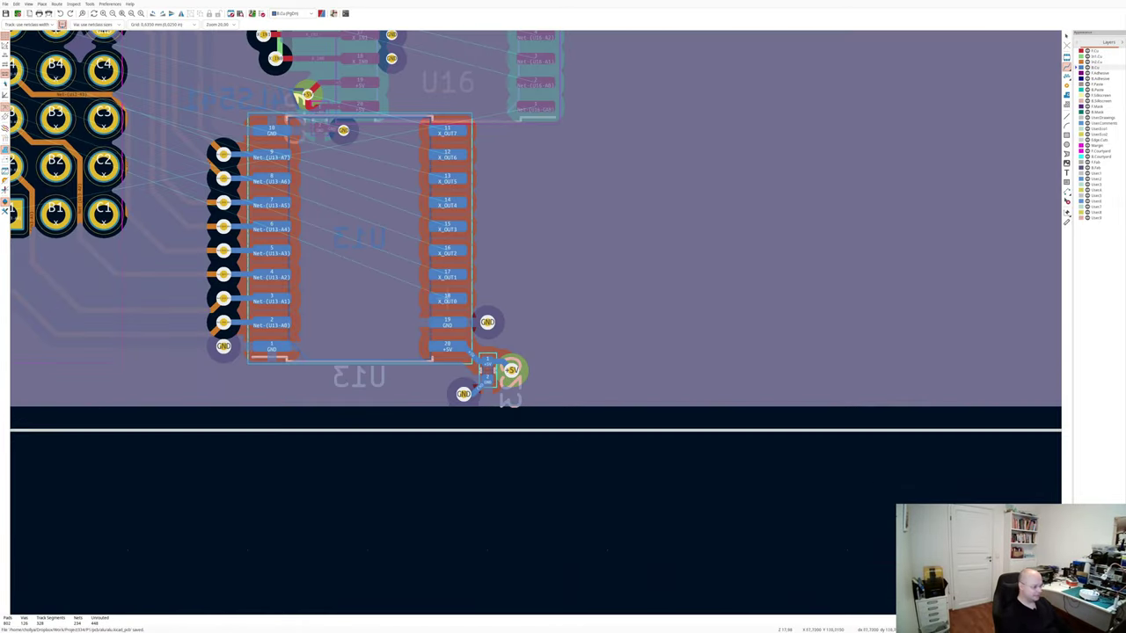
{"action": "scroll", "coordinate": [297, 353], "scroll_direction": "down", "scroll_amount": 1}
{"action": "key", "text": "x"}
{"action": "scroll", "coordinate": [543, 290], "scroll_direction": "down", "scroll_amount": 3}
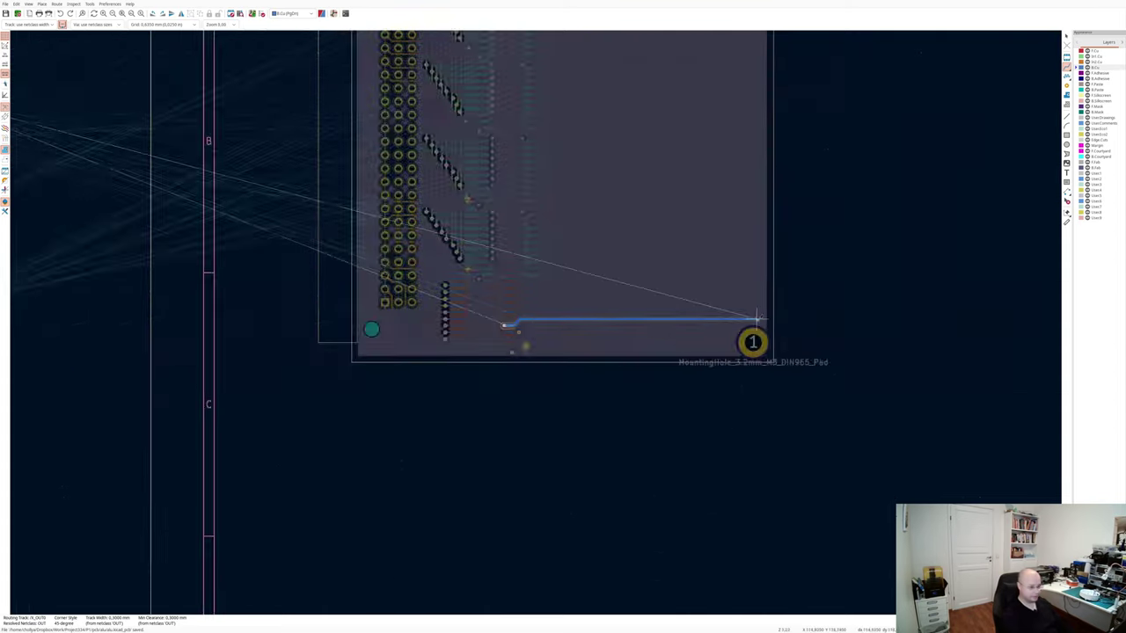
{"action": "scroll", "coordinate": [468, 287], "scroll_direction": "up", "scroll_amount": 5}
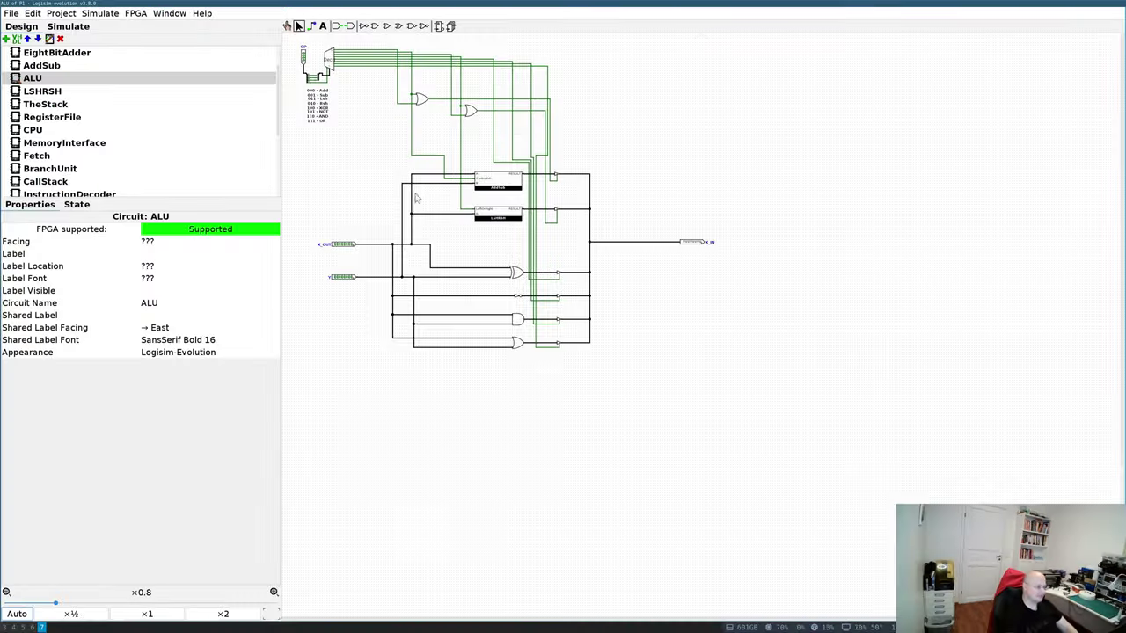
Switch to Logisim-evolution and examine the ALU circuit's input and output pins, LSHRSH block and logic gates.
{"action": "left_click", "coordinate": [61, 13]}
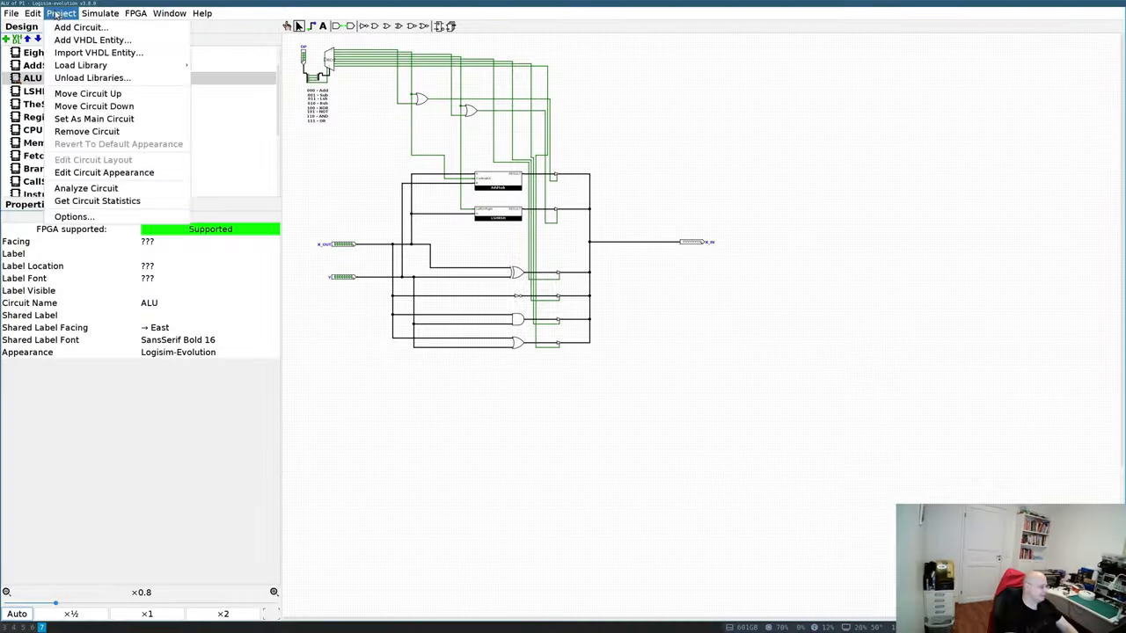
{"action": "left_click", "coordinate": [634, 96]}
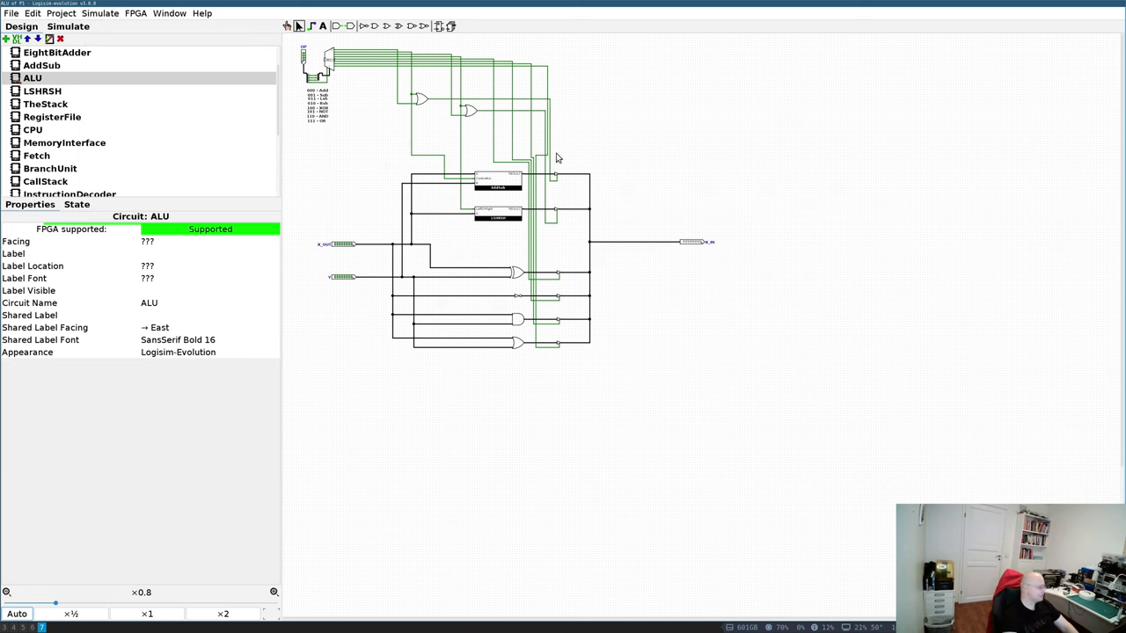
{"action": "left_click", "coordinate": [343, 277]}
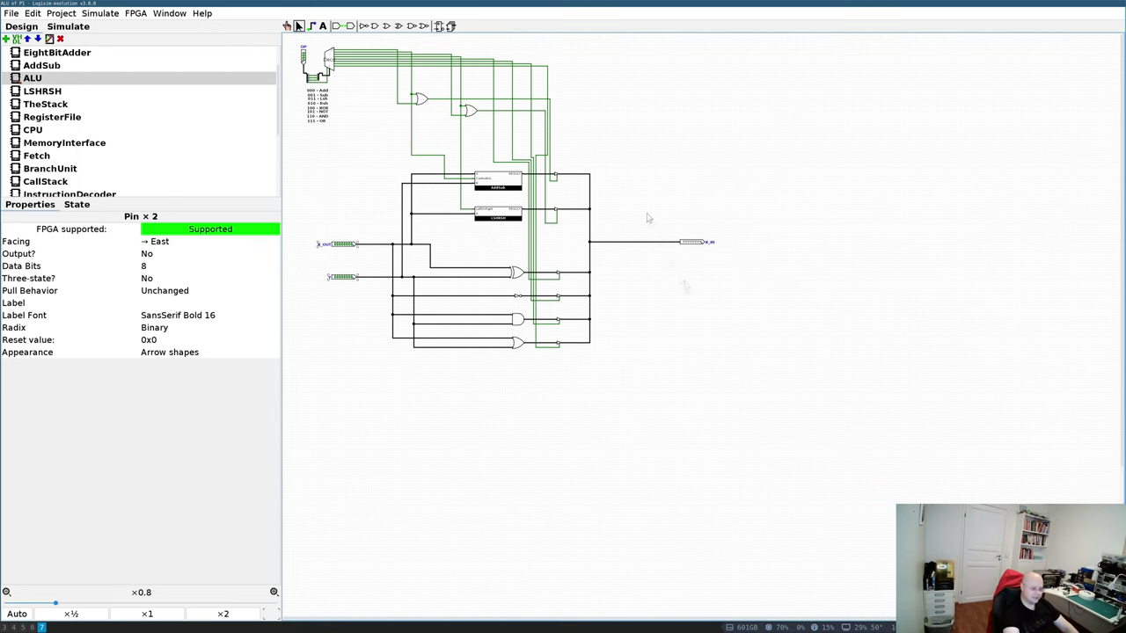
{"action": "left_click", "coordinate": [691, 242]}
{"action": "left_click", "coordinate": [556, 209]}
{"action": "left_click", "coordinate": [494, 214]}
{"action": "left_click", "coordinate": [518, 296]}
{"action": "left_click", "coordinate": [497, 219]}
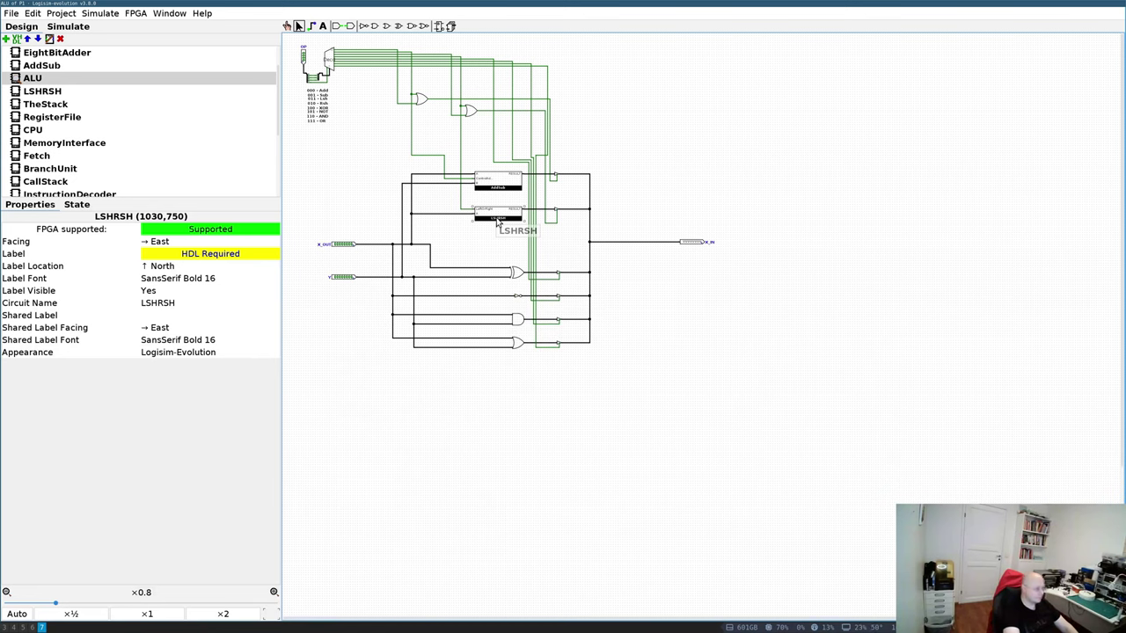
{"action": "left_click", "coordinate": [518, 321]}
Add a new circuit named ALUUnaryOp, open it and paste in the copied ALU circuit.
{"action": "left_click", "coordinate": [61, 13]}
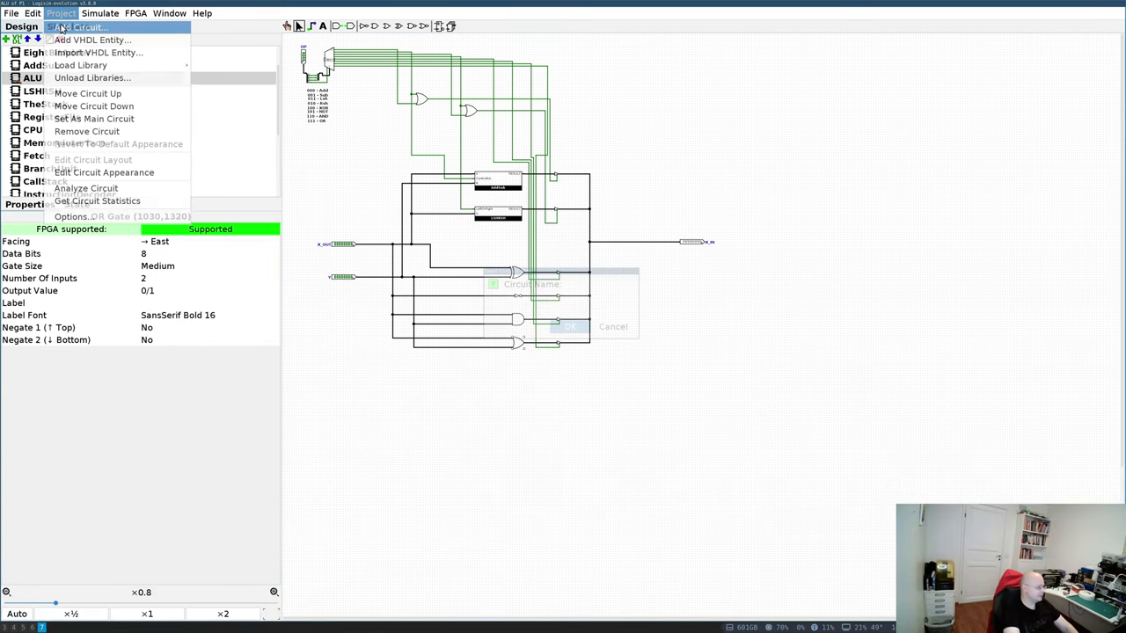
{"action": "left_click", "coordinate": [75, 24]}
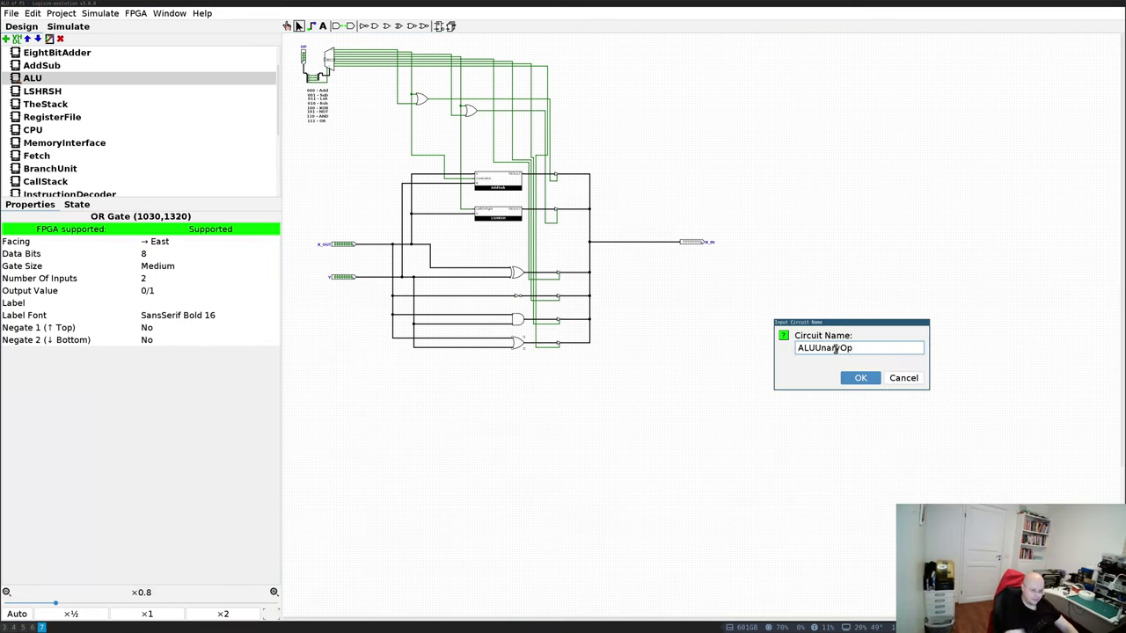
{"action": "left_click", "coordinate": [860, 378]}
{"action": "scroll", "coordinate": [63, 93], "scroll_direction": "up", "scroll_amount": 1}
{"action": "double_click", "coordinate": [64, 92]}
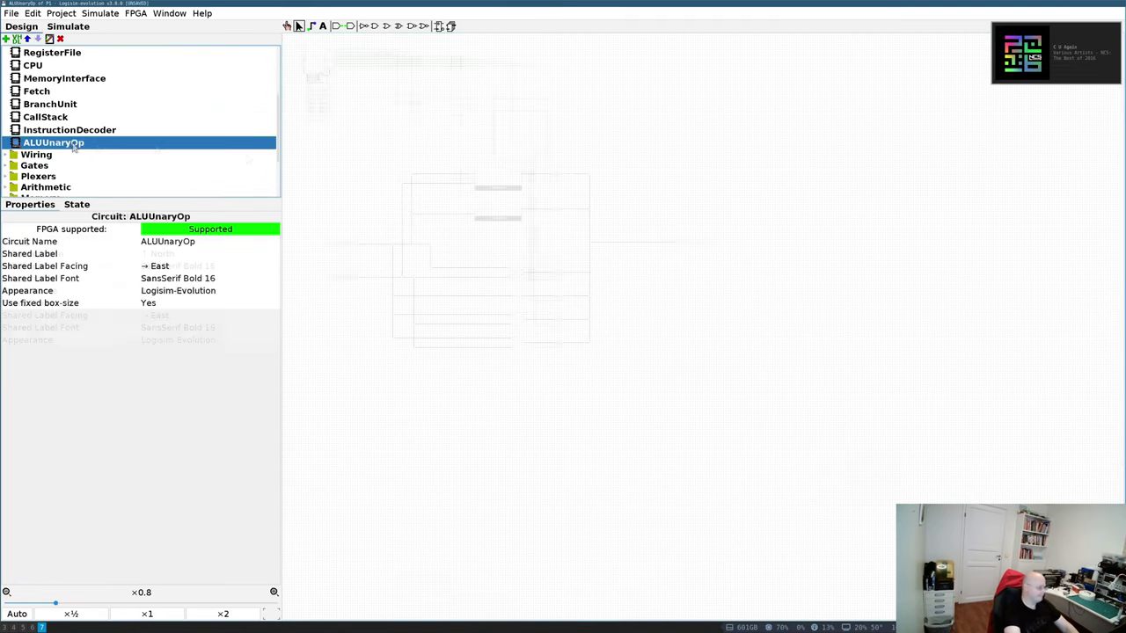
{"action": "key", "text": "ctrl+v"}
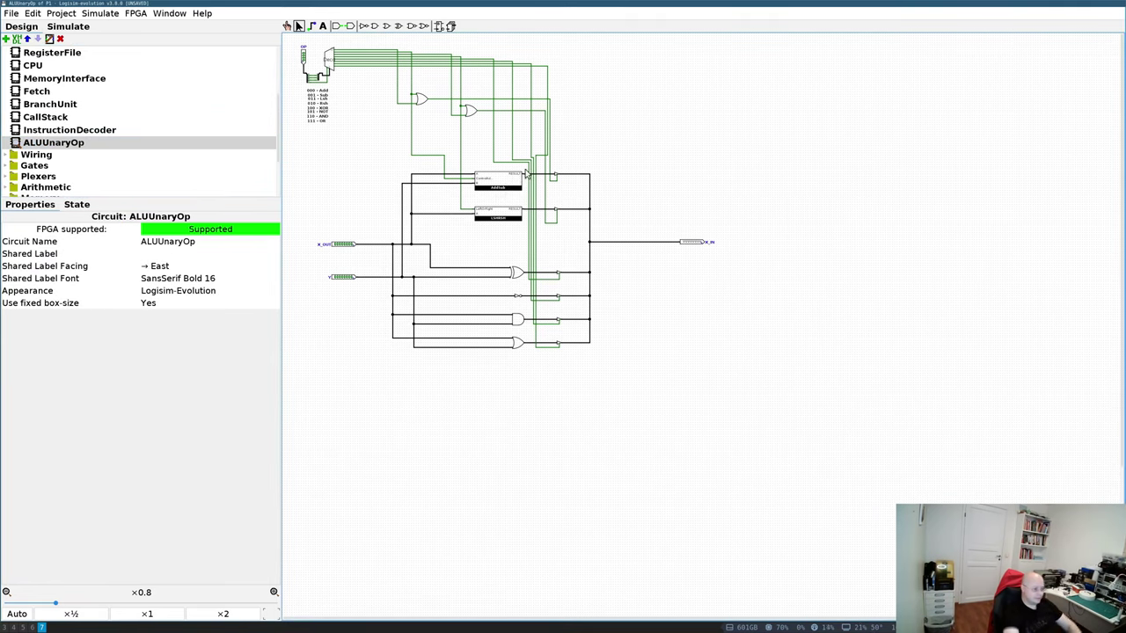
Delete the AddSub block and the XOR, AND and OR gates from the ALUUnaryOp circuit.
{"action": "left_click", "coordinate": [519, 175]}
{"action": "key", "text": "Delete"}
{"action": "left_click", "coordinate": [516, 272]}
{"action": "key", "text": "Delete"}
{"action": "left_click", "coordinate": [518, 319]}
{"action": "key", "text": "Delete"}
{"action": "left_click", "coordinate": [518, 343]}
{"action": "key", "text": "Delete"}
Delete the input wires, output buffers and control wires left over from the removed AND and OR gates.
{"action": "left_click_drag", "start_coordinate": [392, 286], "coordinate": [360, 305]}
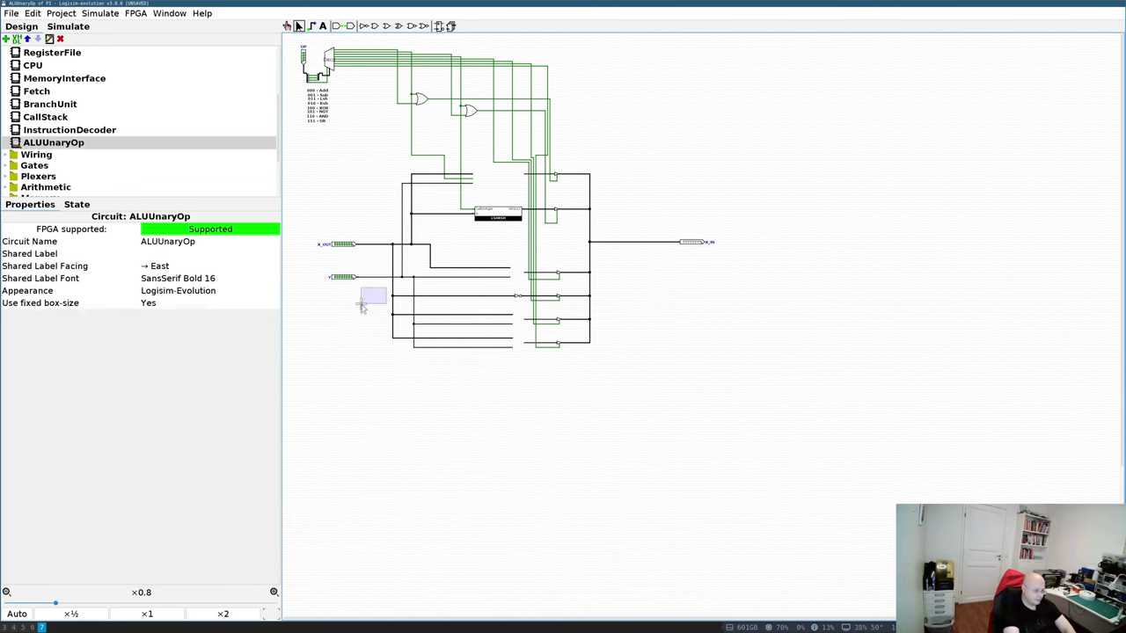
{"action": "key", "text": "Delete"}
{"action": "left_click_drag", "start_coordinate": [523, 307], "coordinate": [640, 395]}
{"action": "key", "text": "Delete"}
{"action": "left_click", "coordinate": [535, 339]}
{"action": "key", "text": "Delete"}
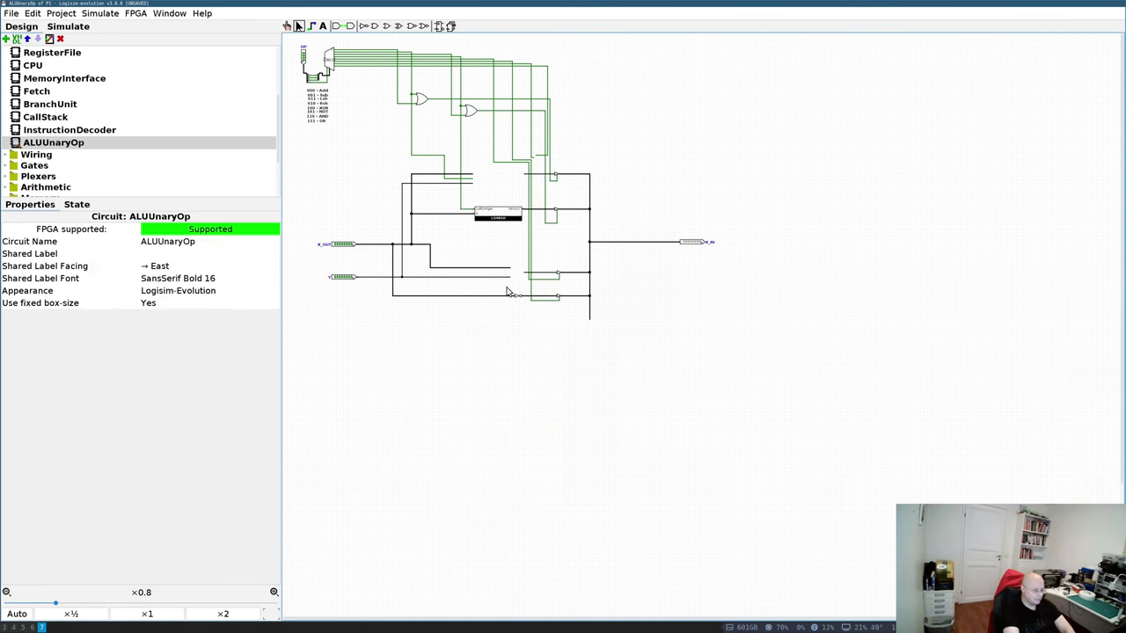
Delete the data wires that fed the removed XOR gate and AddSub block.
{"action": "left_click", "coordinate": [484, 268]}
{"action": "key", "text": "Delete"}
{"action": "left_click", "coordinate": [412, 237]}
{"action": "key", "text": "Delete"}
{"action": "left_click", "coordinate": [417, 176]}
{"action": "key", "text": "Delete"}
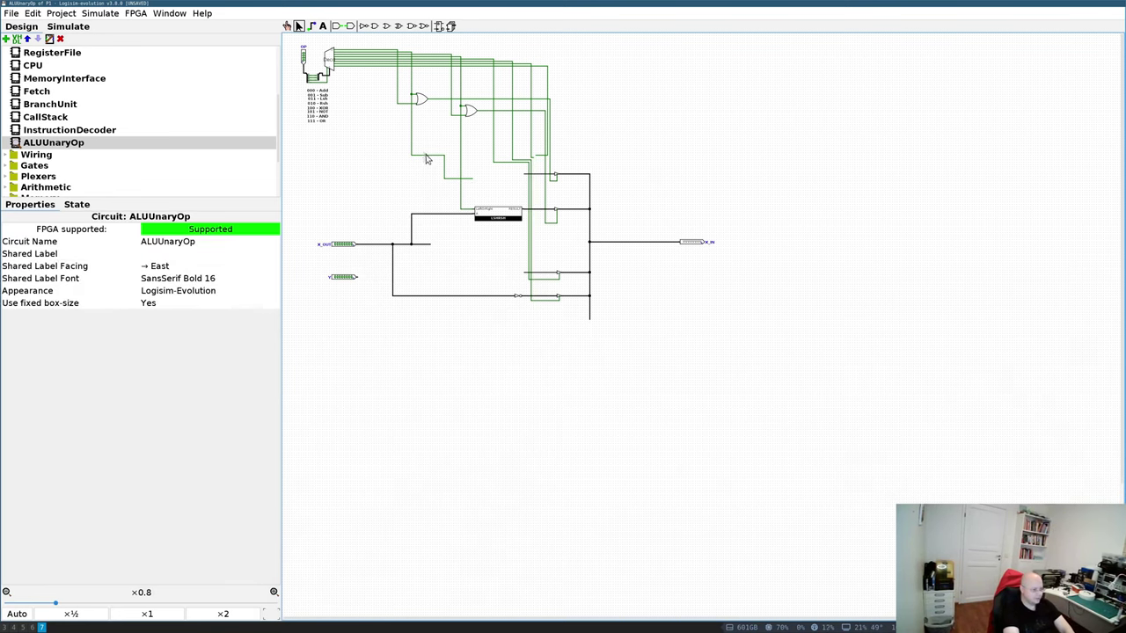
Delete the leftover AddSub control wires and the XOR output buffer's enable wire.
{"action": "left_click", "coordinate": [427, 155]}
{"action": "key", "text": "Delete"}
{"action": "left_click", "coordinate": [410, 132]}
{"action": "key", "text": "Delete"}
{"action": "left_click", "coordinate": [522, 287]}
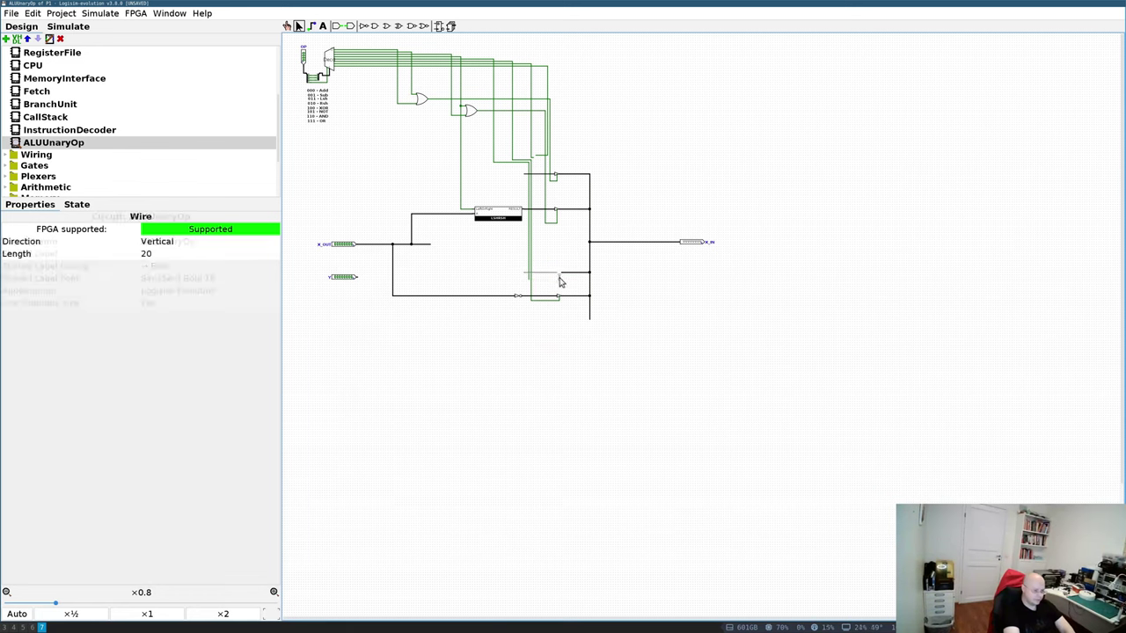
{"action": "key", "text": "Delete"}
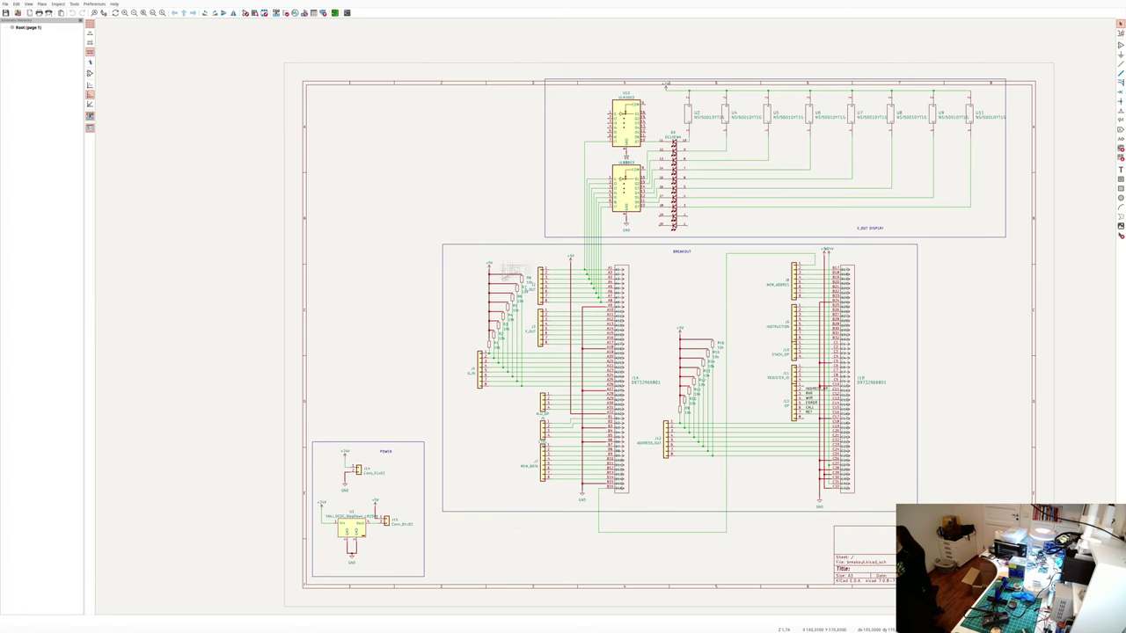
Switch to the KiCad breakout board schematic and examine the X_OUT display's U2 and D9 and the power section.
{"action": "left_click", "coordinate": [694, 122]}
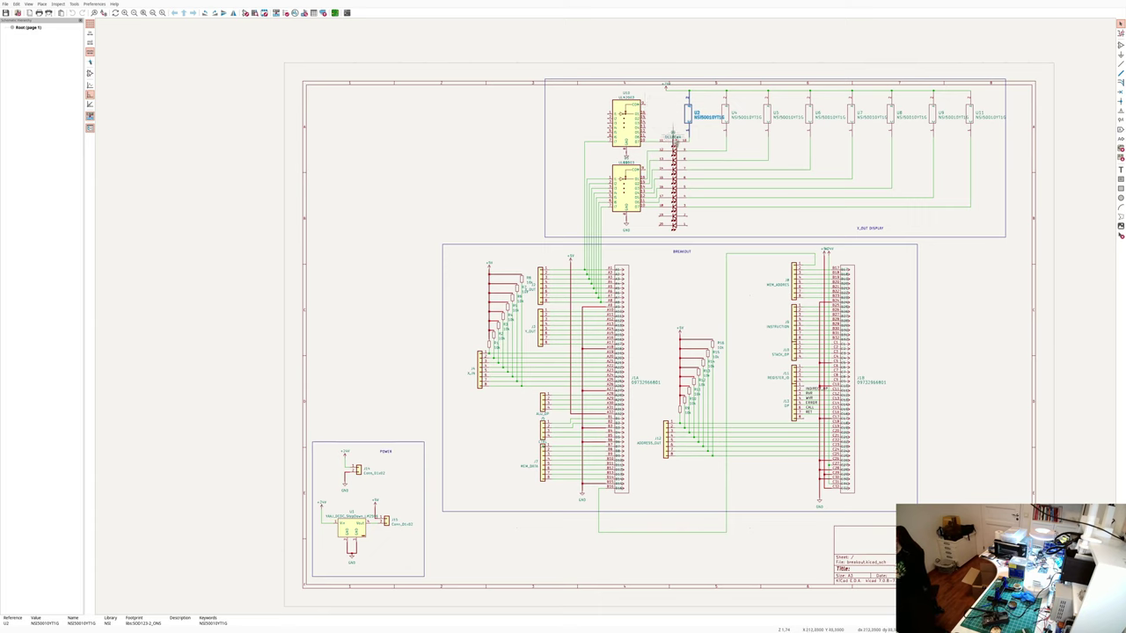
{"action": "left_click", "coordinate": [673, 142]}
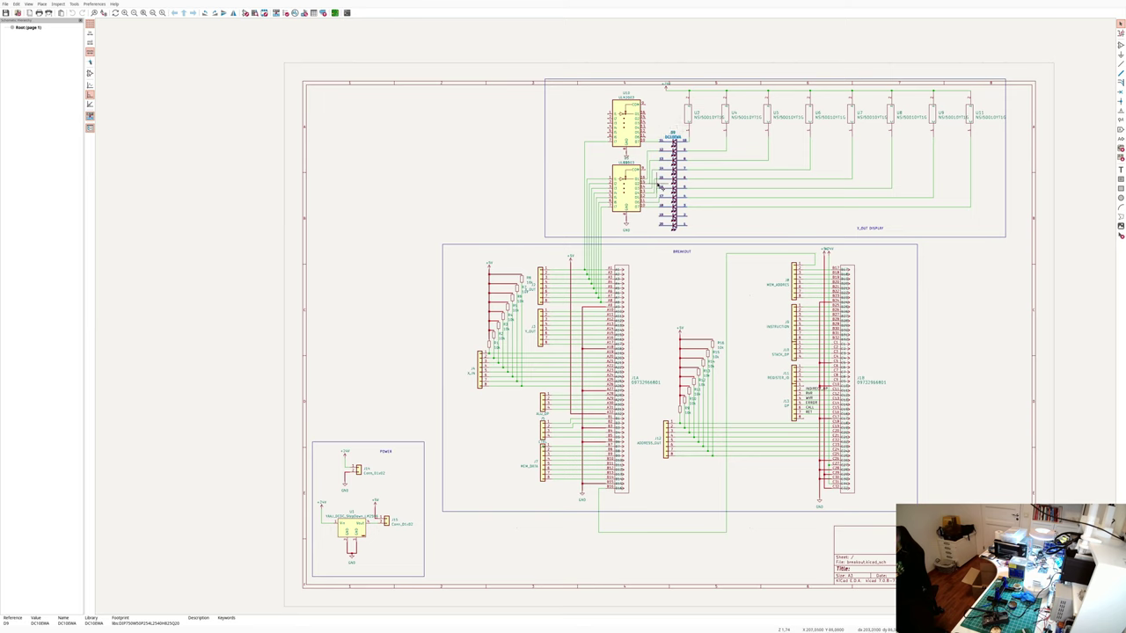
{"action": "left_click", "coordinate": [674, 138]}
{"action": "left_click_drag", "start_coordinate": [303, 475], "coordinate": [422, 579]}
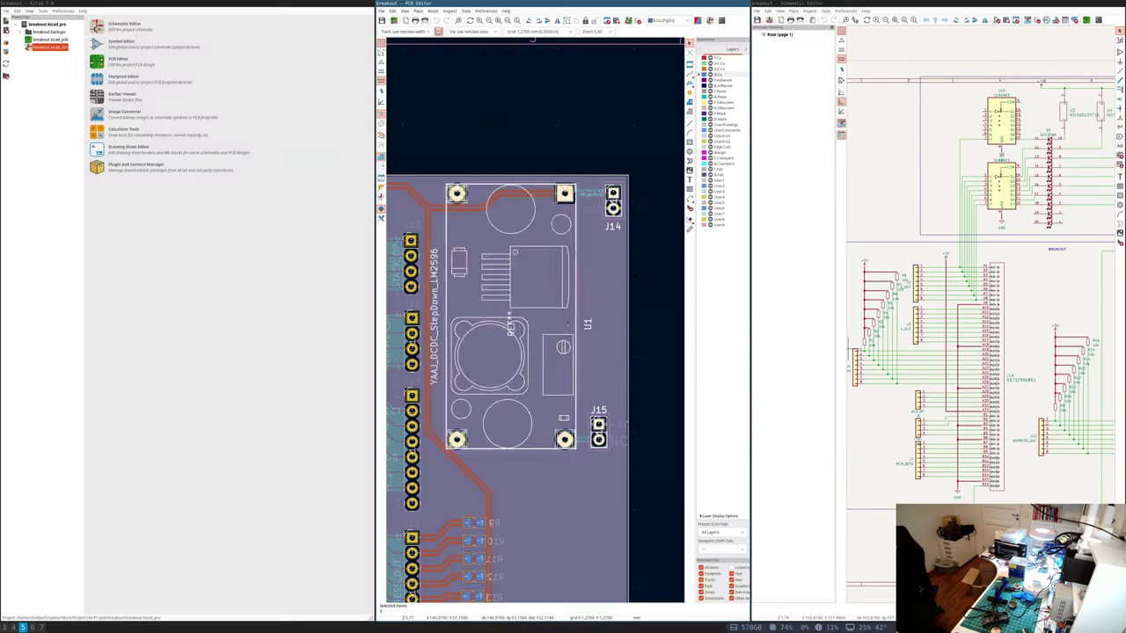
Show the breakout board's PCB layout in full screen with F.Cu as the active layer and the whole board in view.
{"action": "key", "text": "super+f"}
{"action": "left_click", "coordinate": [294, 13]}
{"action": "left_click", "coordinate": [293, 24]}
{"action": "scroll", "coordinate": [535, 326], "scroll_direction": "down", "scroll_amount": 3}
{"action": "scroll", "coordinate": [535, 327], "scroll_direction": "up", "scroll_amount": 2}
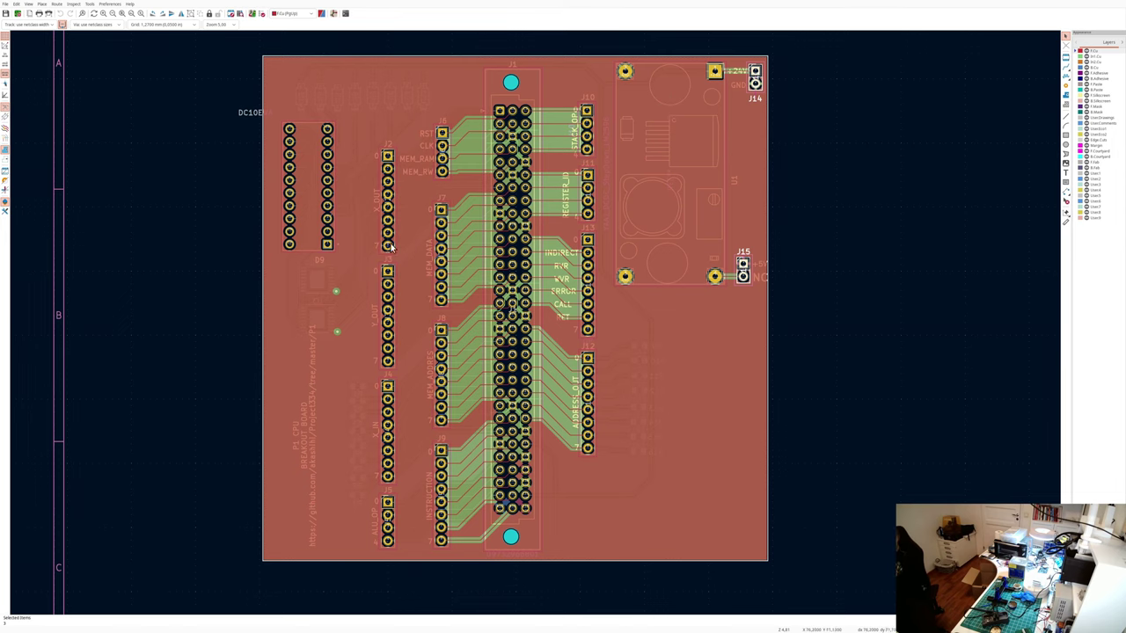
Switch to the breakout board's 3D view and examine the LED bar, connectors and step-down module at an angle.
{"action": "key", "text": "super+f"}
{"action": "key", "text": "super+f"}
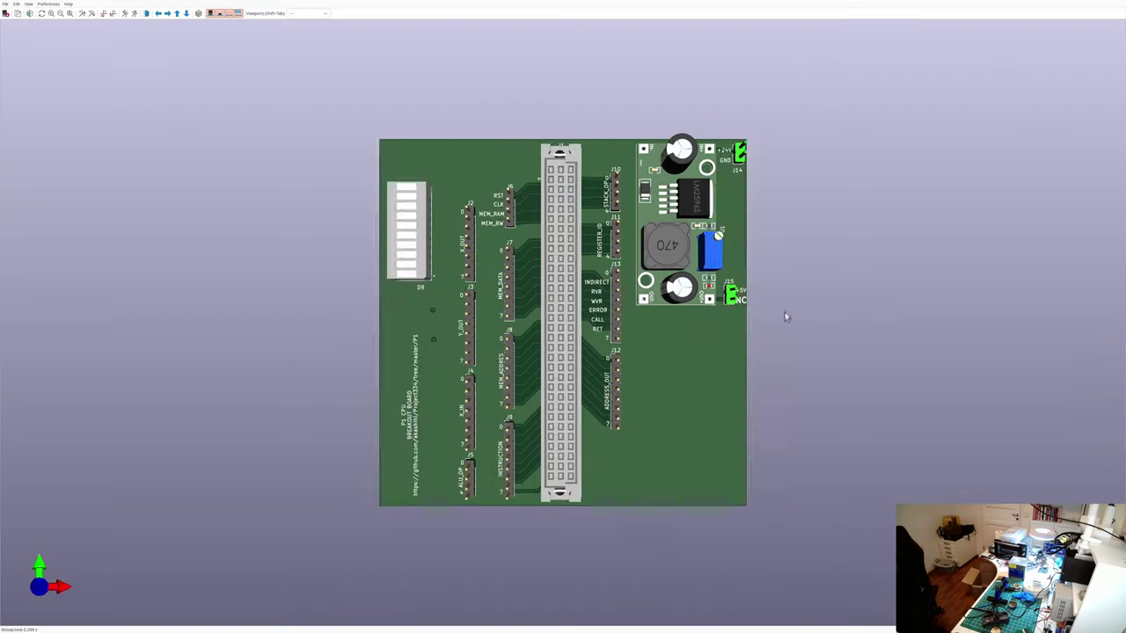
{"action": "left_click_drag", "start_coordinate": [785, 312], "coordinate": [721, 260]}
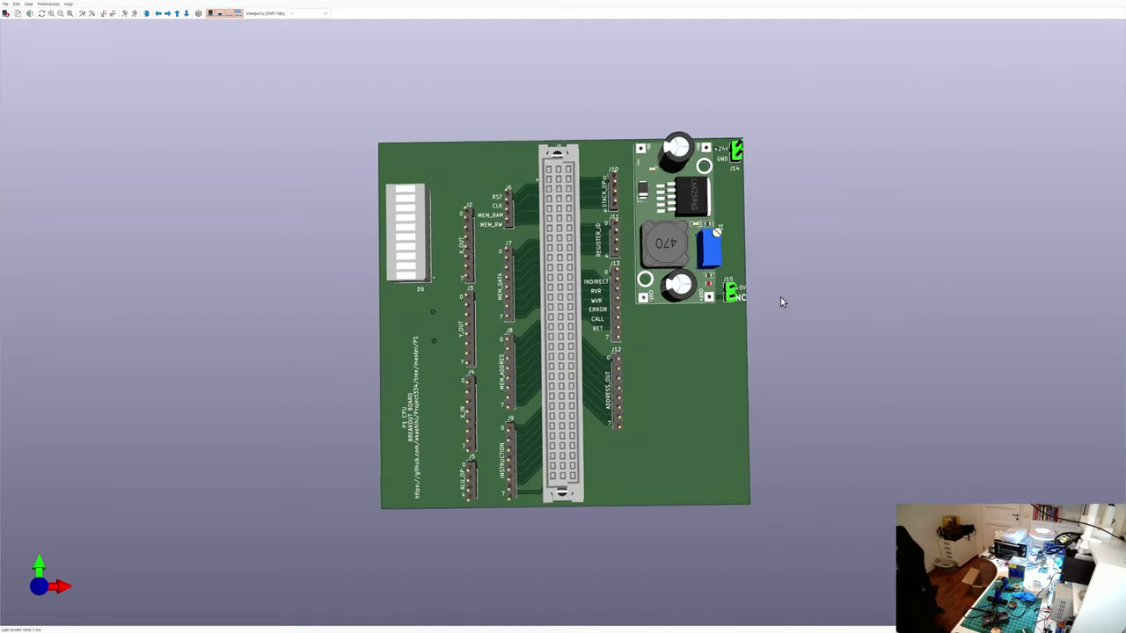
{"action": "left_click_drag", "start_coordinate": [780, 296], "coordinate": [406, 220]}
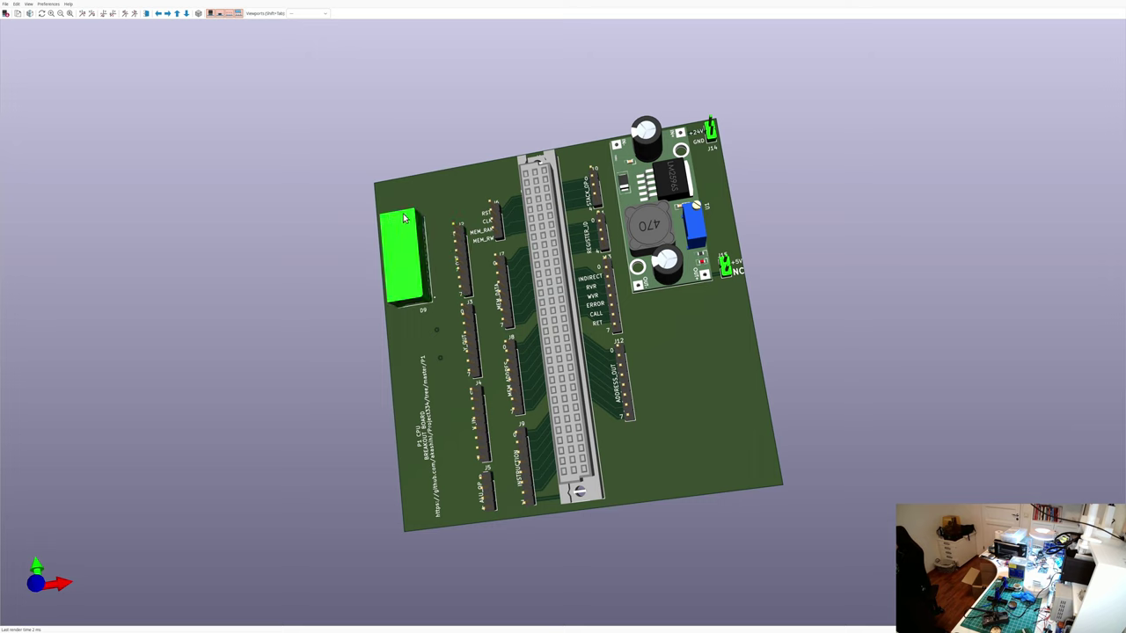
Render the 3D breakout board with raytracing and turn it over to inspect its underside.
{"action": "left_click", "coordinate": [29, 4]}
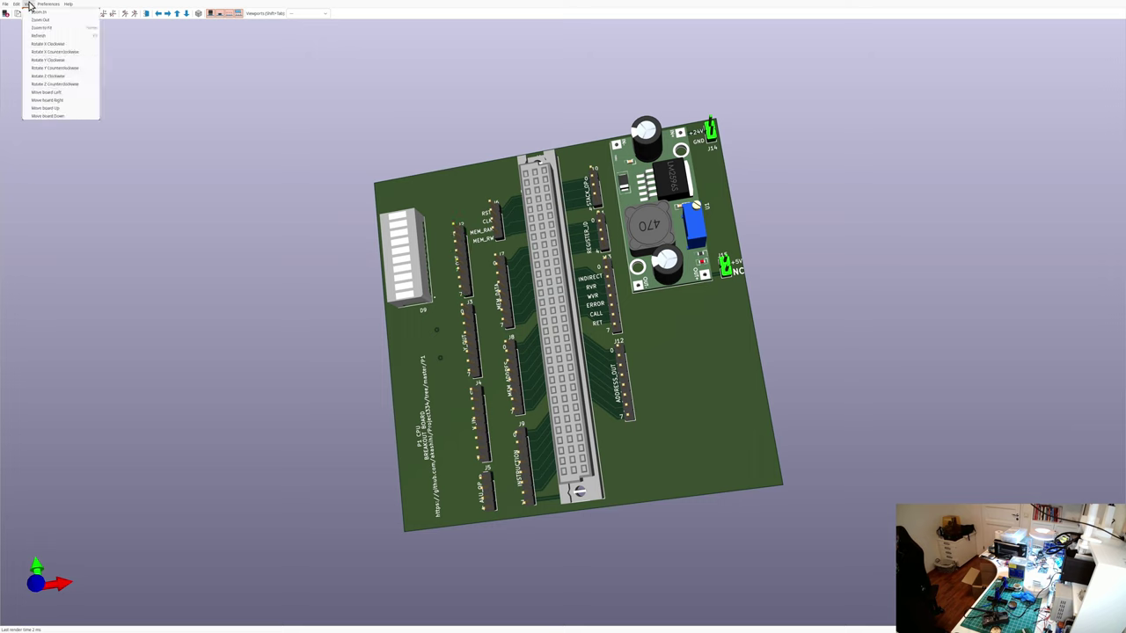
{"action": "mouse_move", "coordinate": [44, 6]}
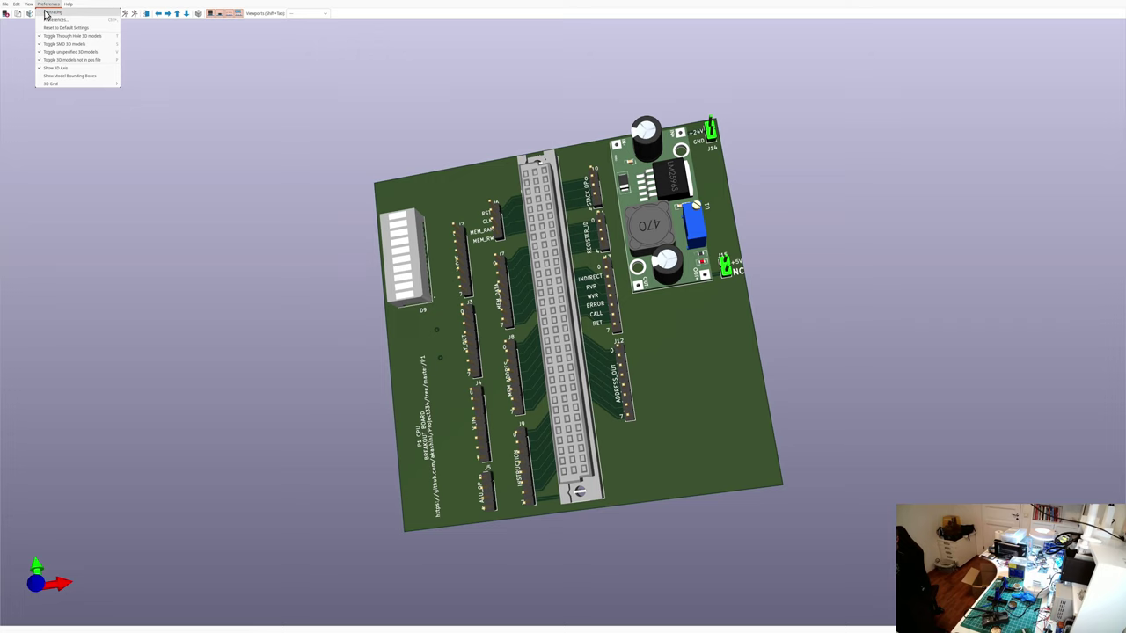
{"action": "left_click", "coordinate": [46, 13]}
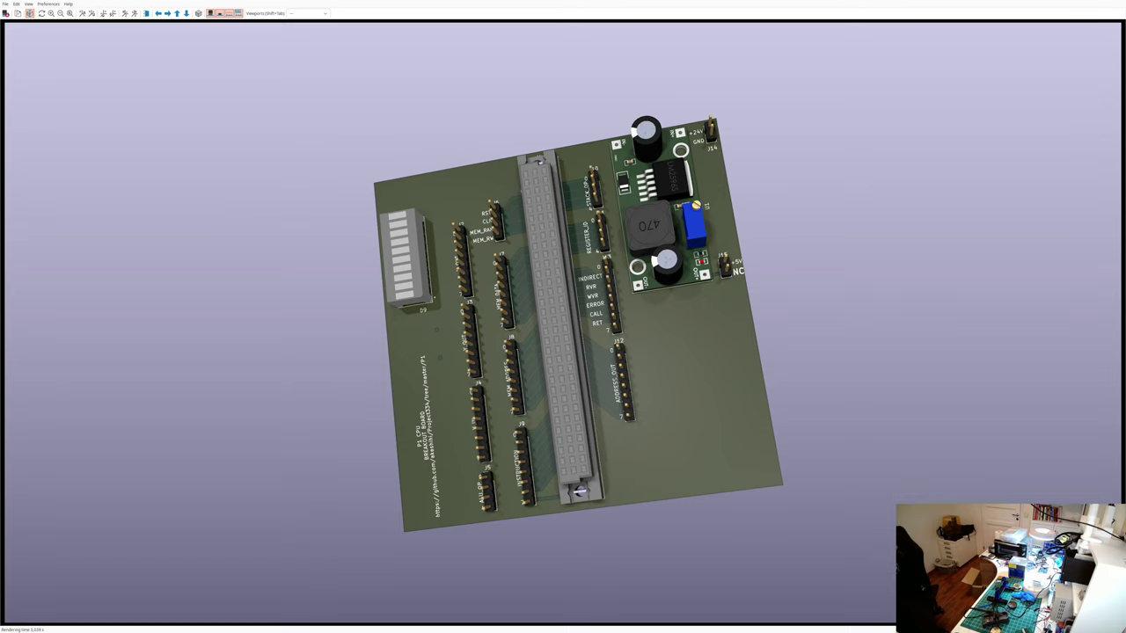
{"action": "left_click_drag", "start_coordinate": [563, 317], "coordinate": [748, 466]}
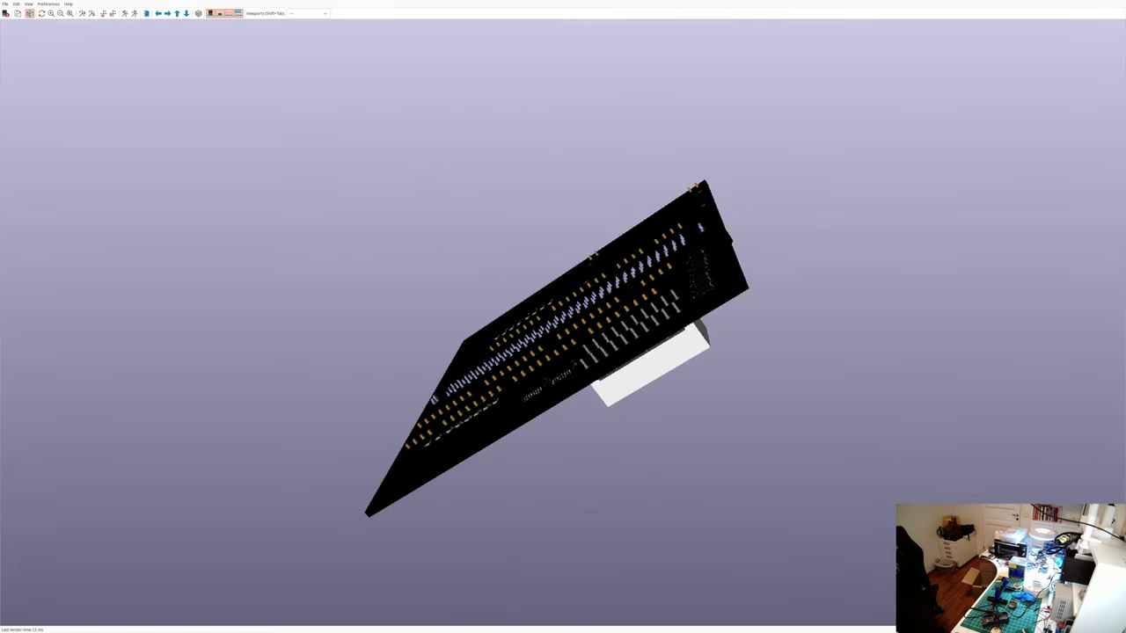